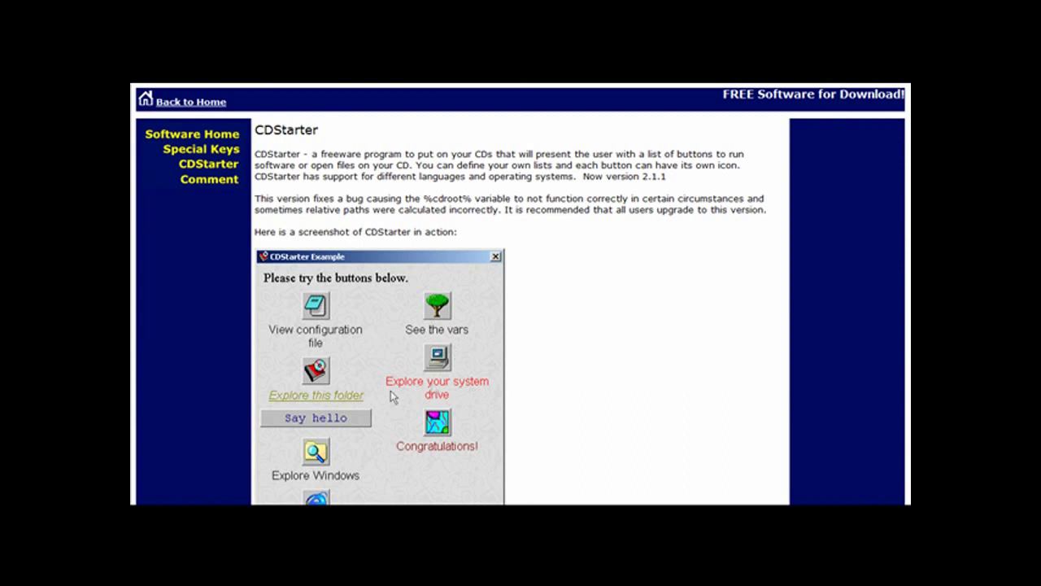
Scroll through the CDStarter download page and its example menu
scroll(604, 377, "down", 3)
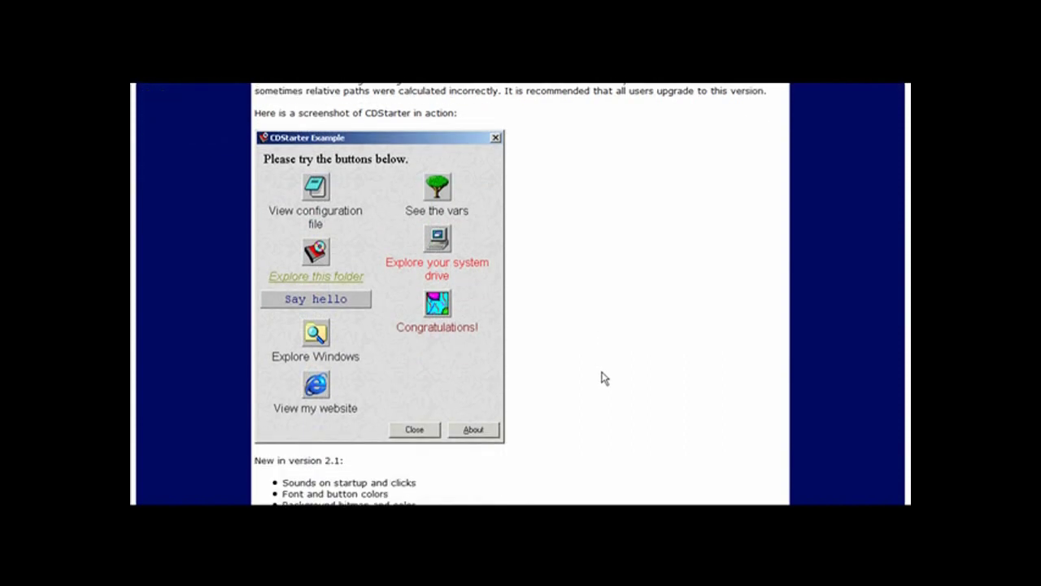
scroll(590, 307, "up", 3)
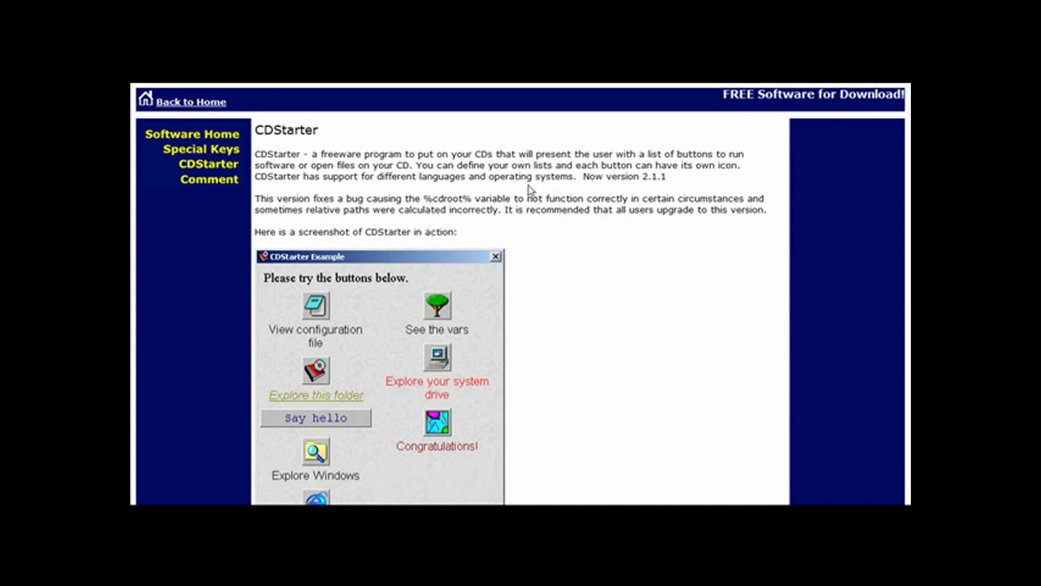
scroll(487, 214, "down", 5)
scroll(483, 222, "down", 10)
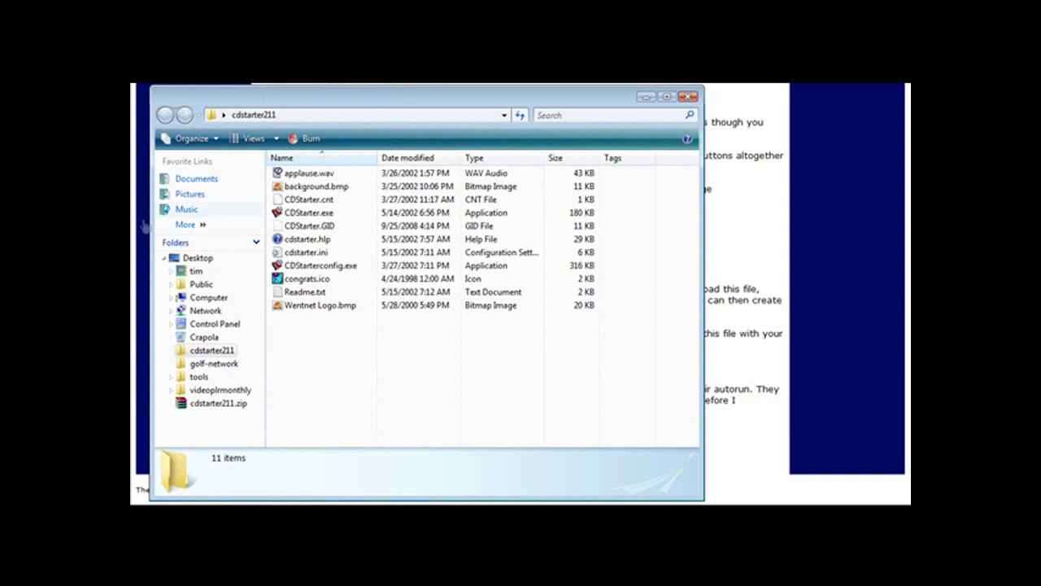
Launch CDStarter.exe and try the View configuration file and See the vars entries
left_click(306, 214)
double_click(305, 214)
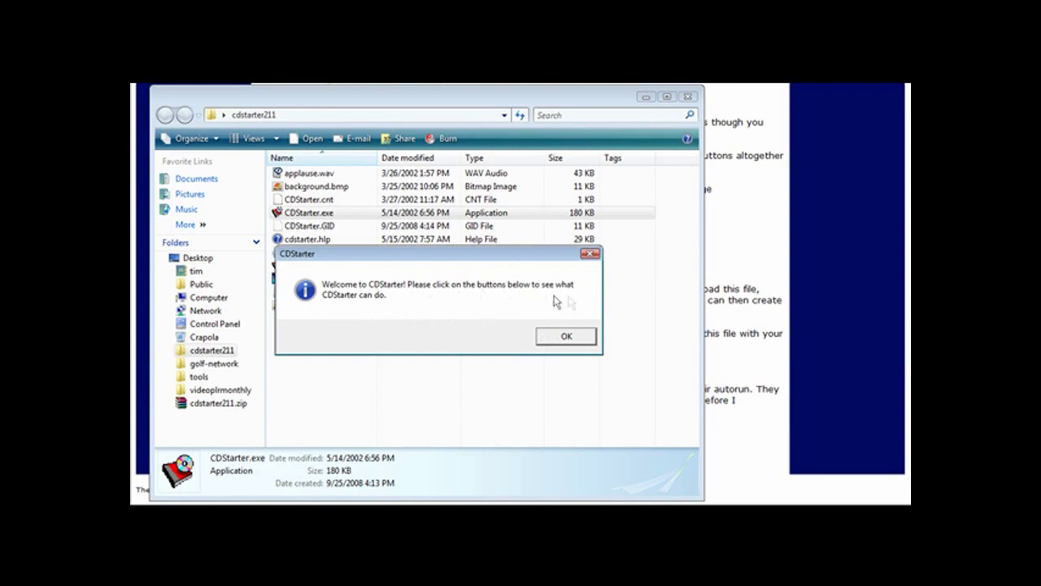
left_click(541, 337)
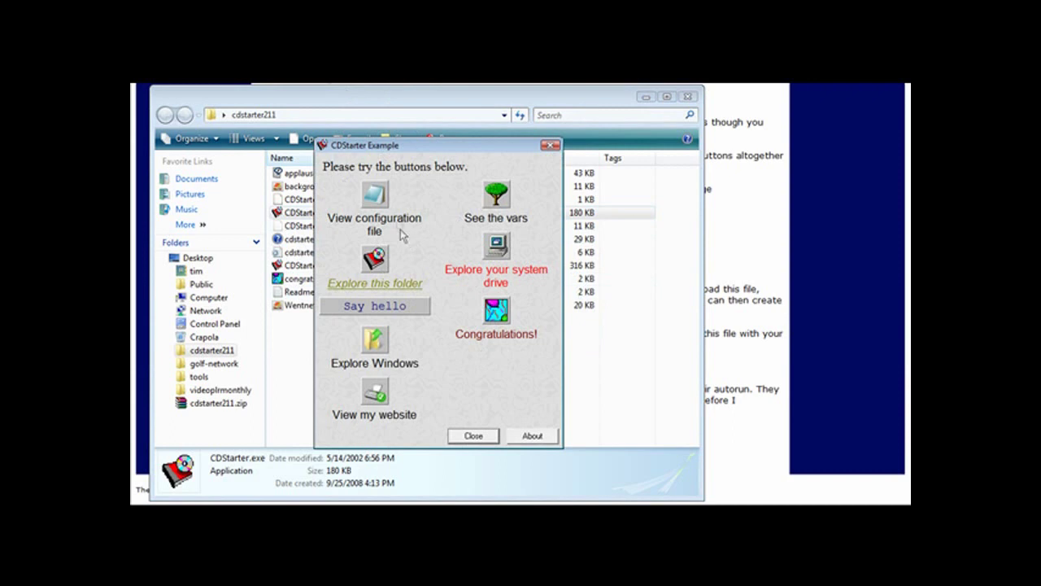
left_click(376, 197)
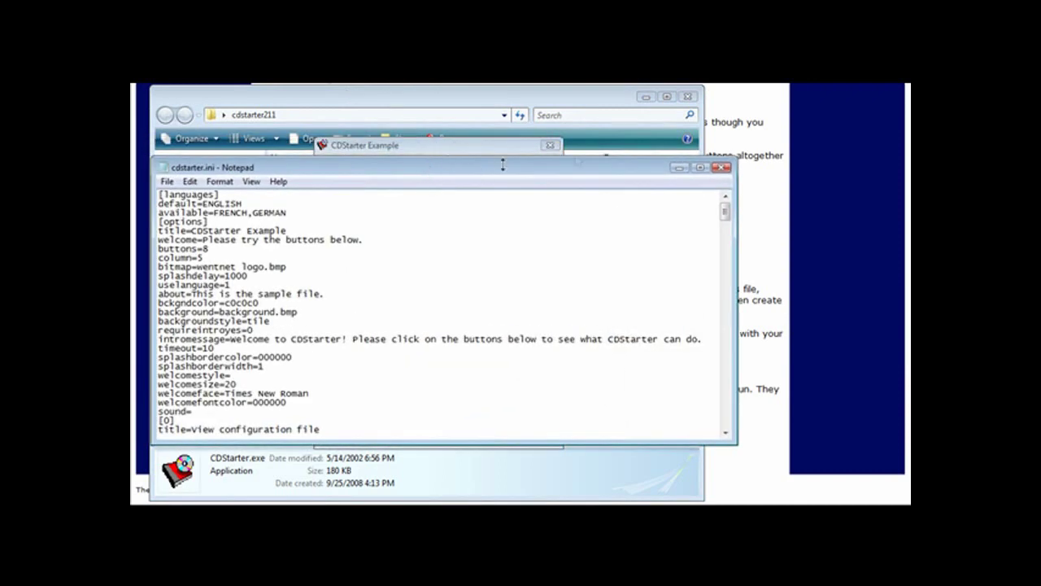
left_click(720, 169)
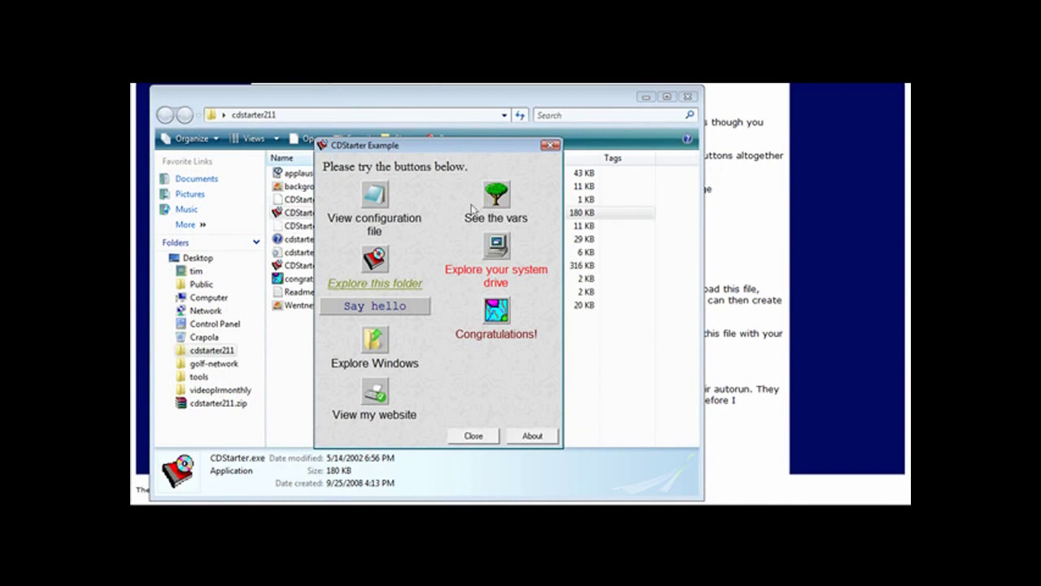
left_click(496, 197)
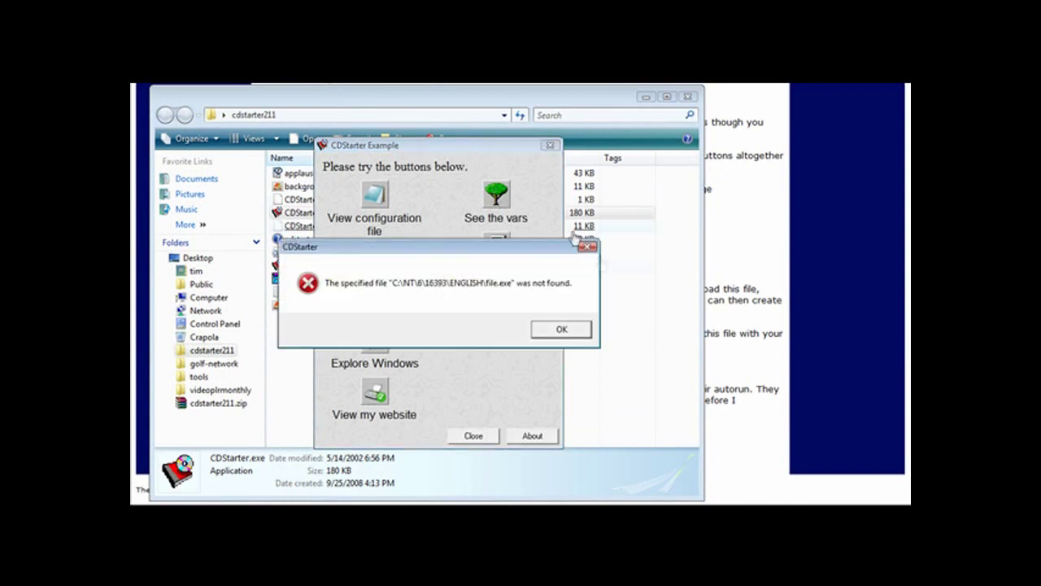
left_click(559, 328)
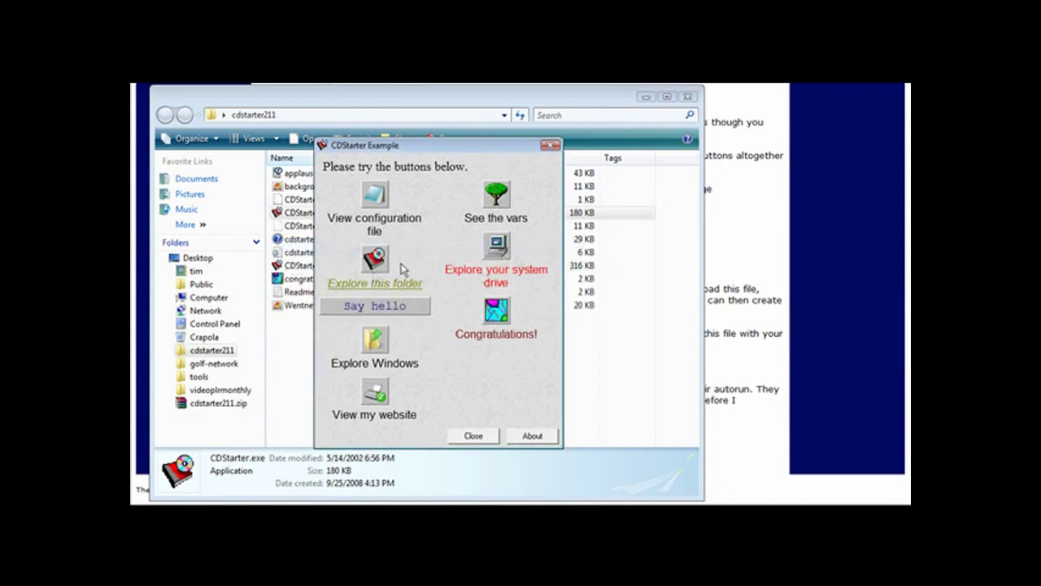
Reopen the sample menu, try Explore your system drive and Say hello, then close it
left_click(376, 262)
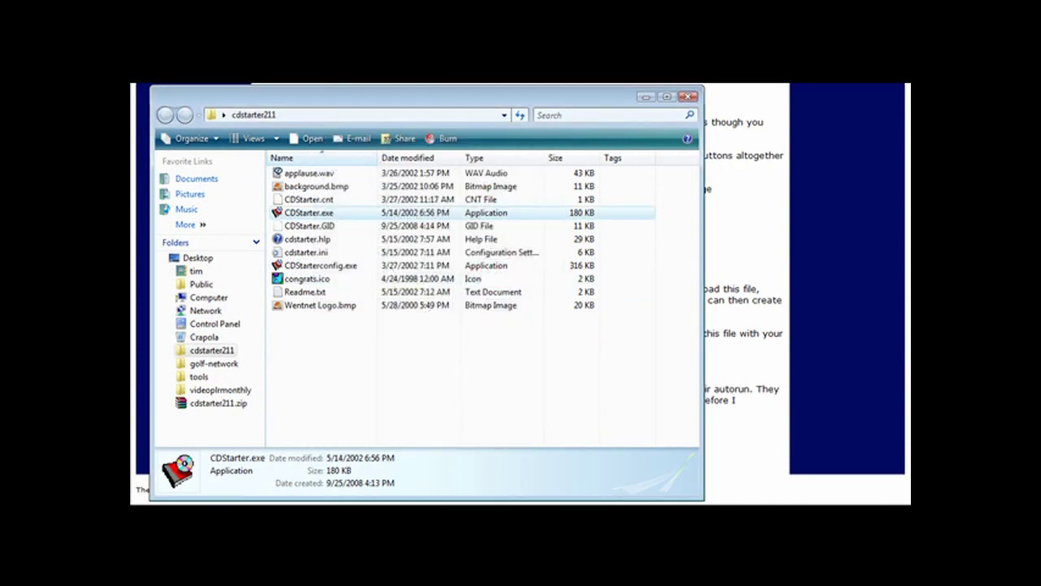
key("Return")
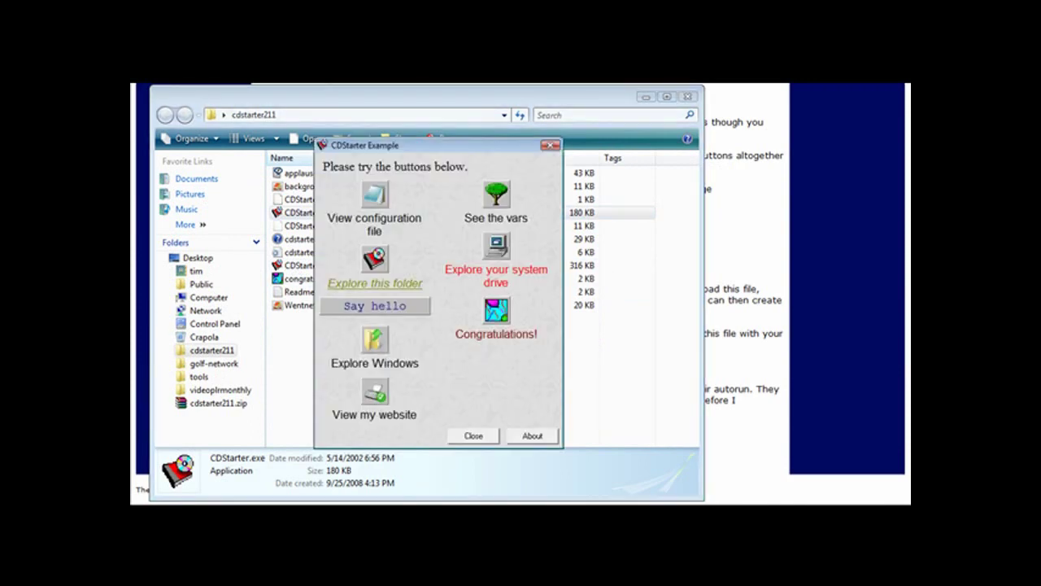
left_click(502, 255)
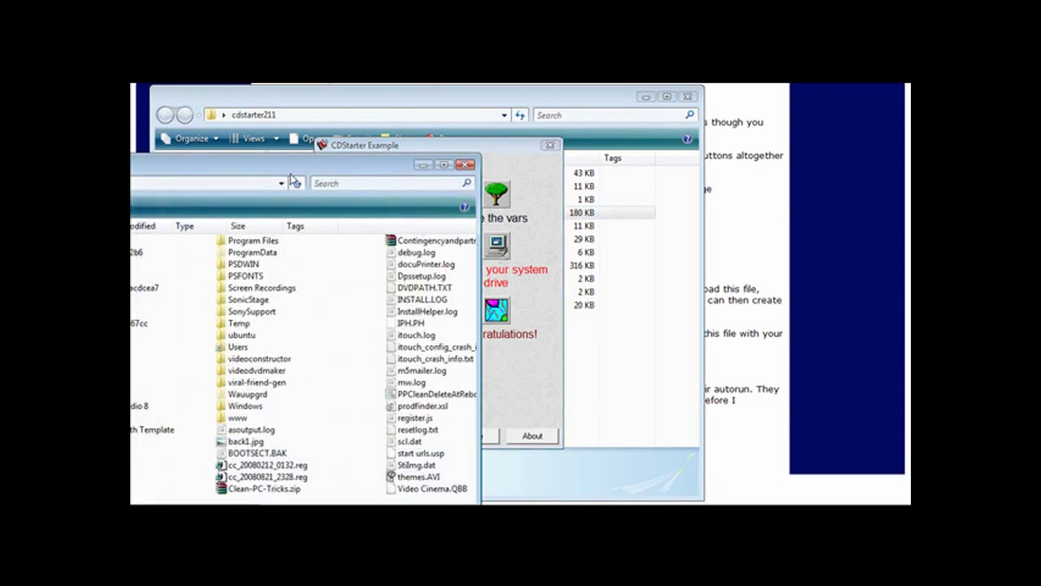
left_click(705, 177)
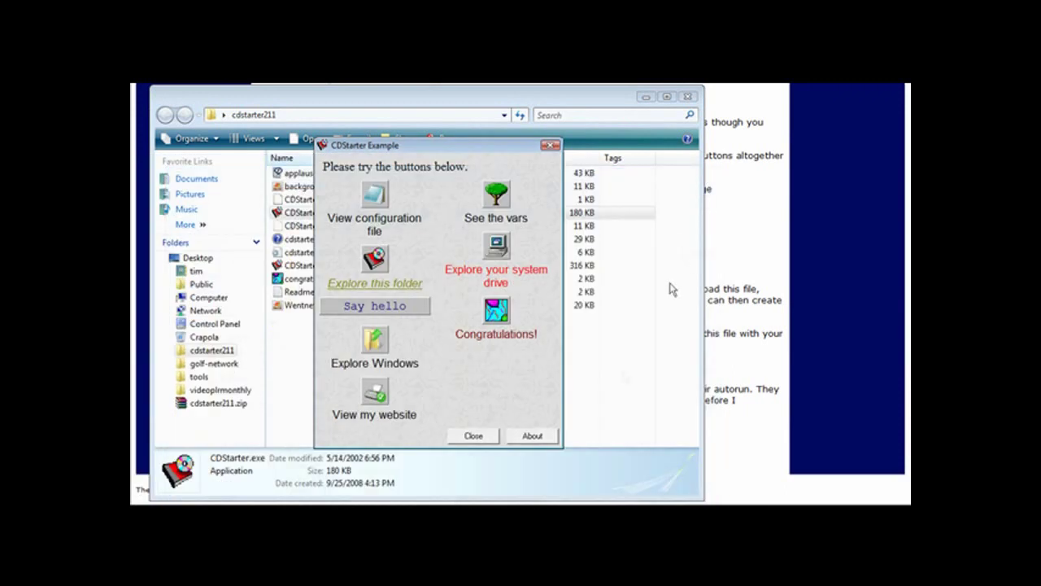
left_click(391, 316)
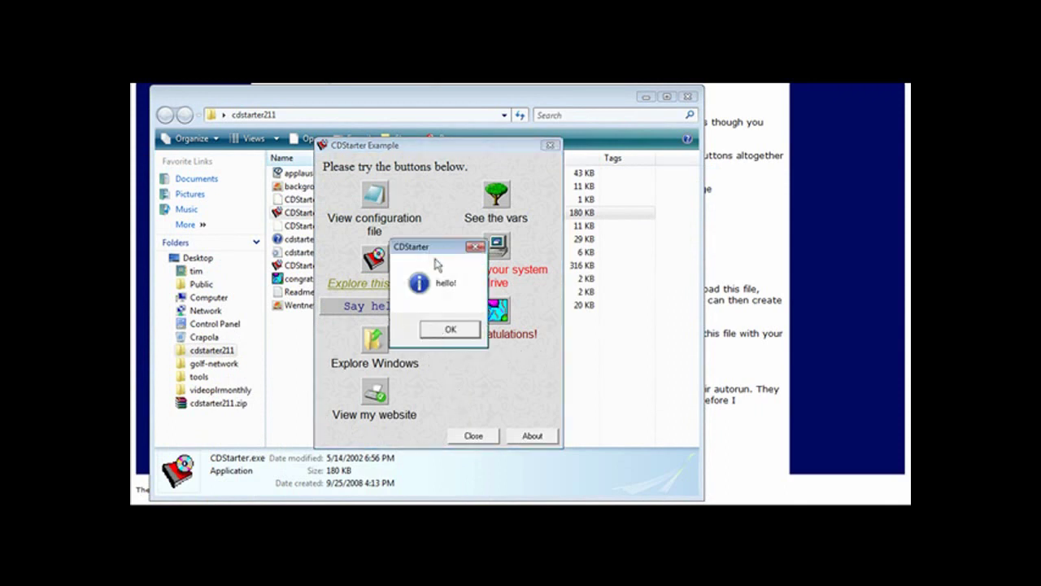
left_click(450, 332)
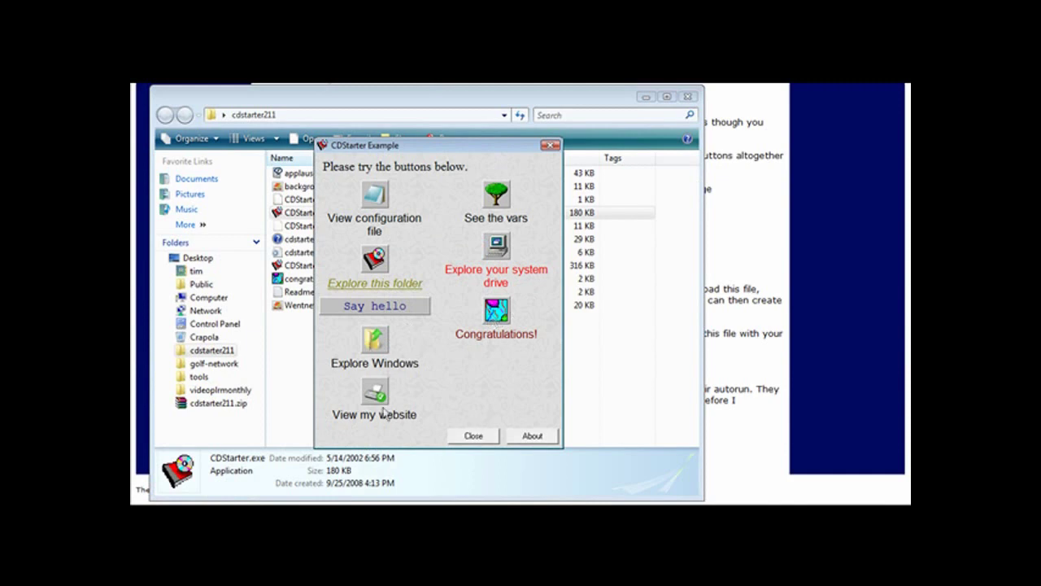
left_click(478, 437)
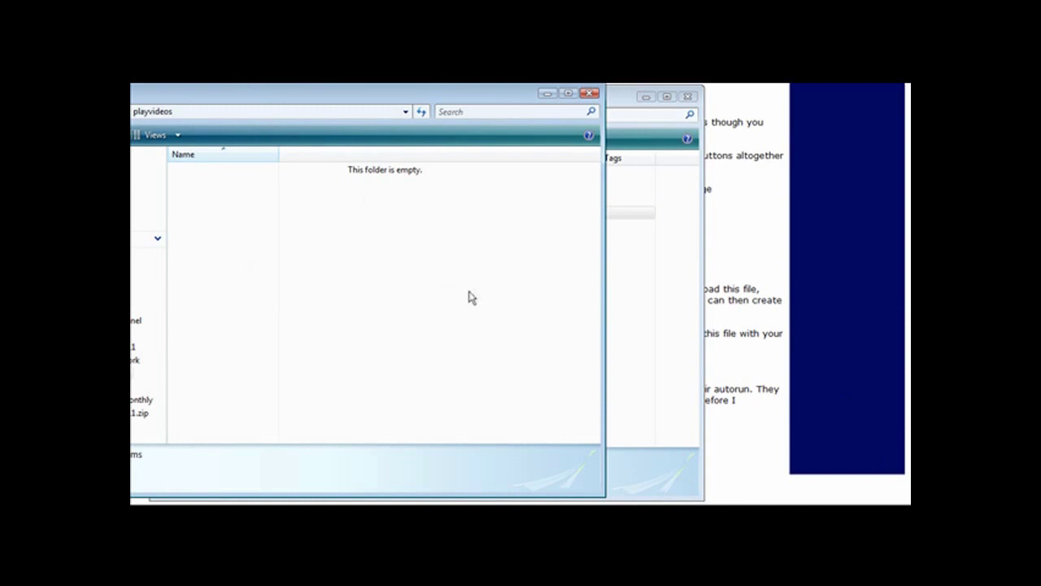
Paste video-1.wmv through video-4.wmv into the new playvideos folder
key("ctrl+v")
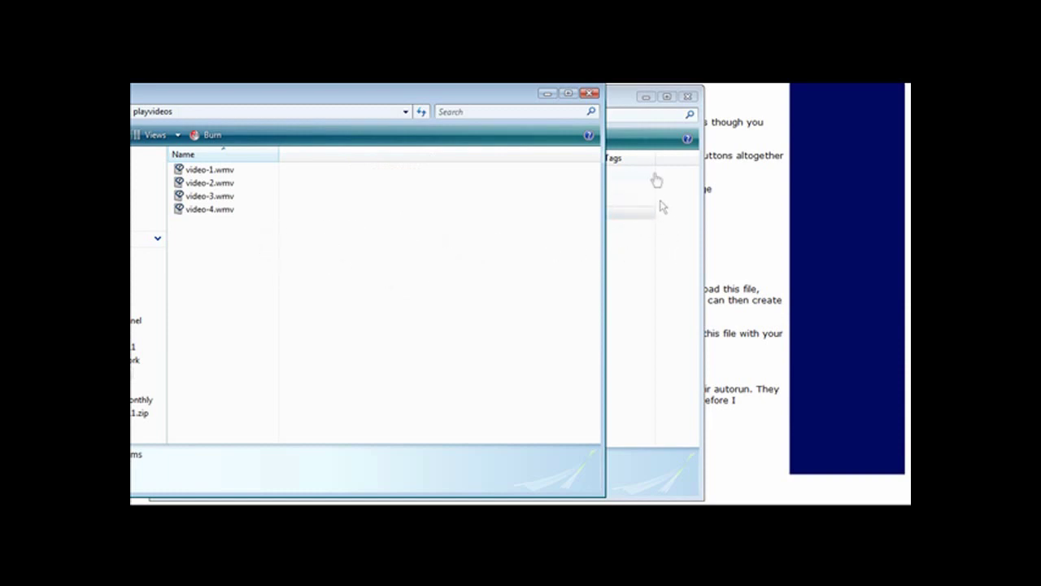
left_click(616, 108)
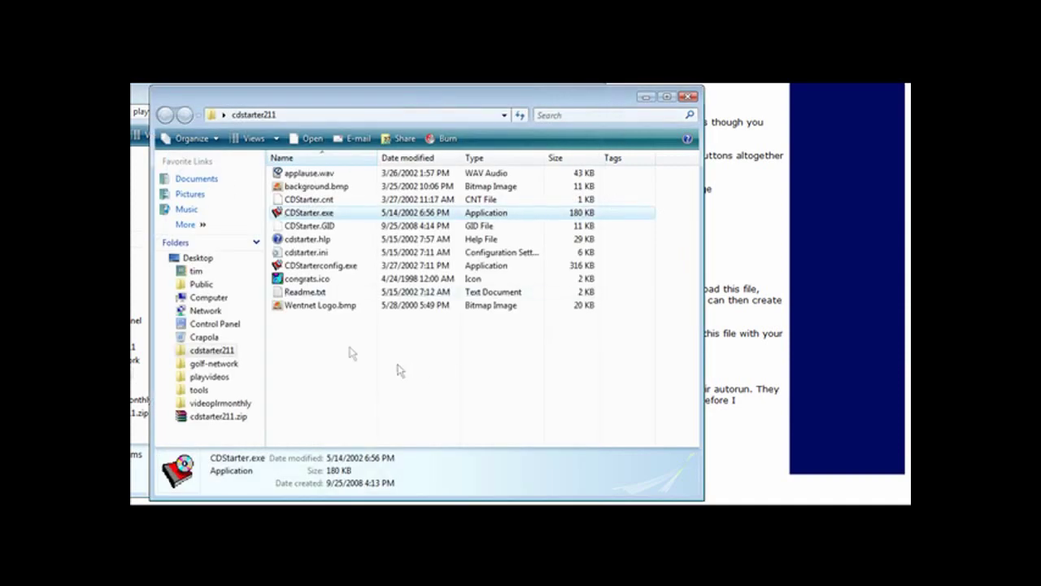
Launch the Config Editor and paste the intro question into the Intro Message field
double_click(346, 266)
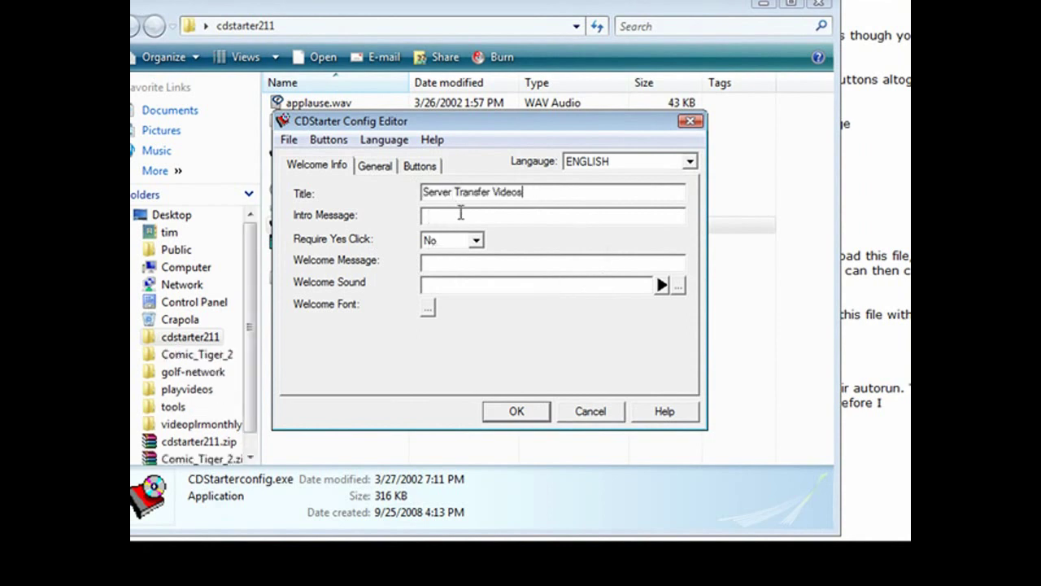
left_click(462, 213)
left_click(476, 240)
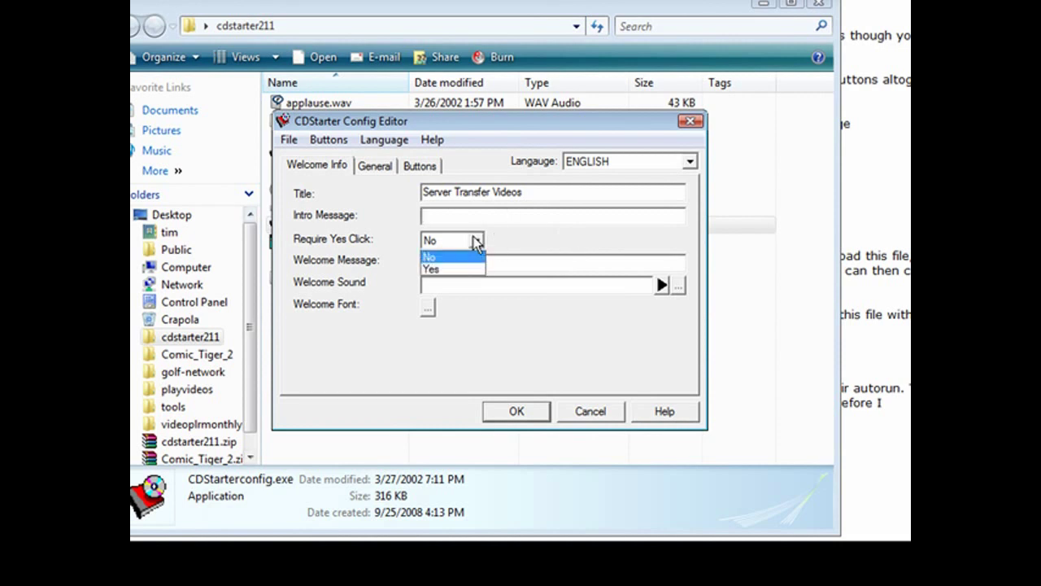
left_click(526, 233)
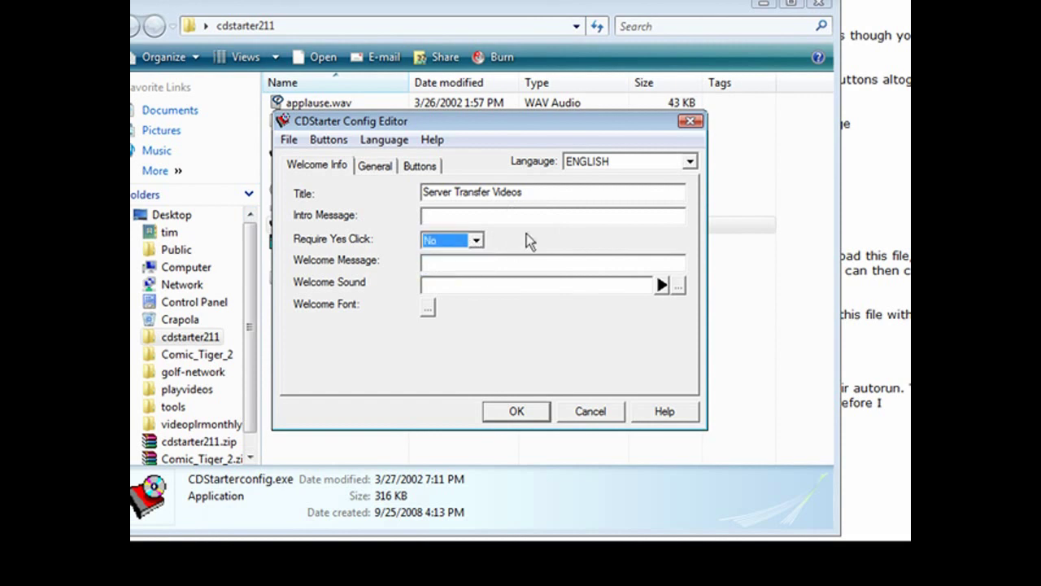
left_click(439, 242)
left_click(532, 238)
left_click(447, 215)
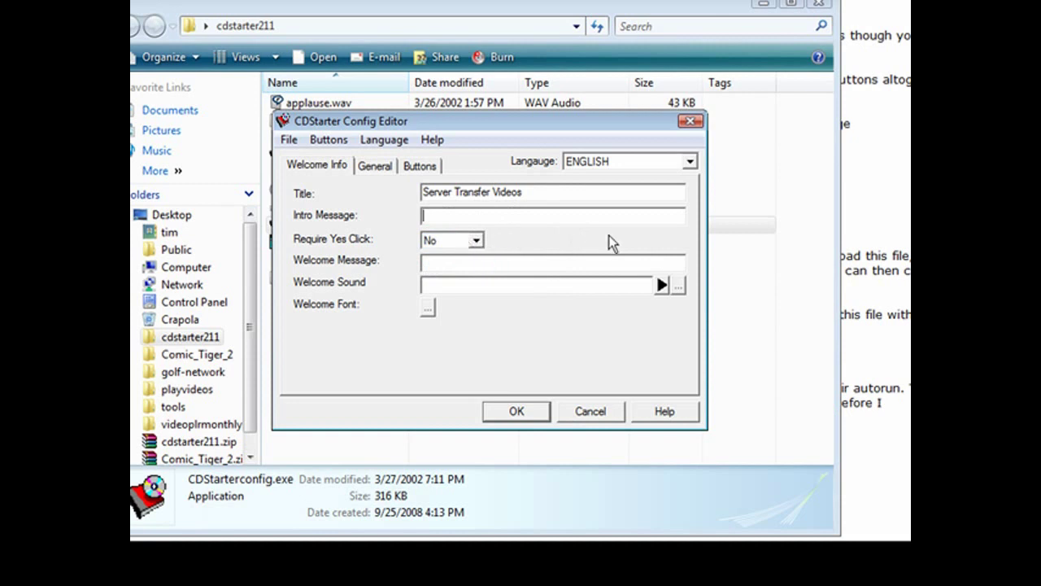
type("Server Tramsfer Videos. Do You Wish To Continue?")
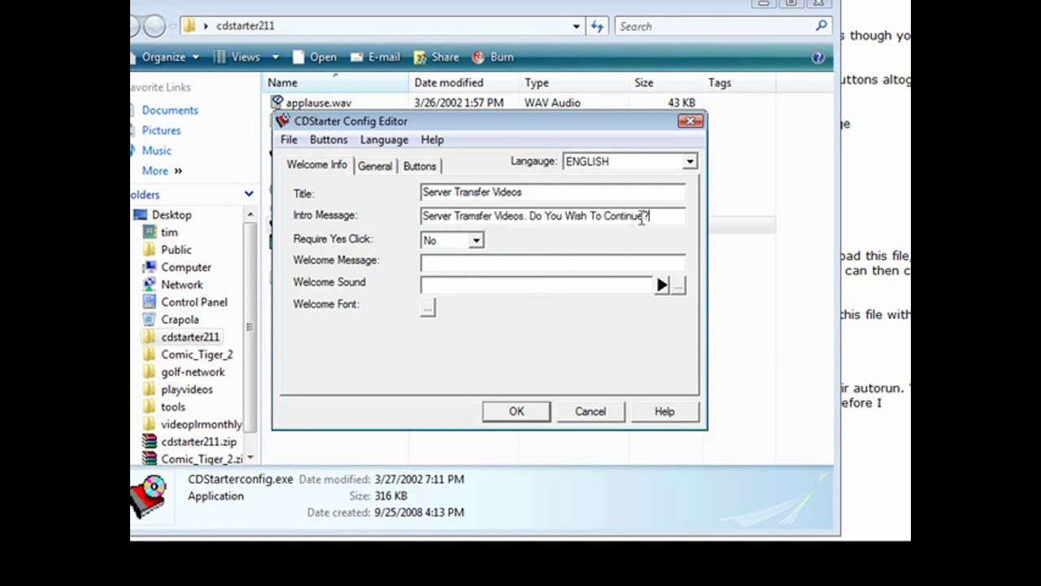
Set Require Yes Click to Yes and paste the welcome message, leaving the font unchanged
left_click(477, 242)
left_click(460, 269)
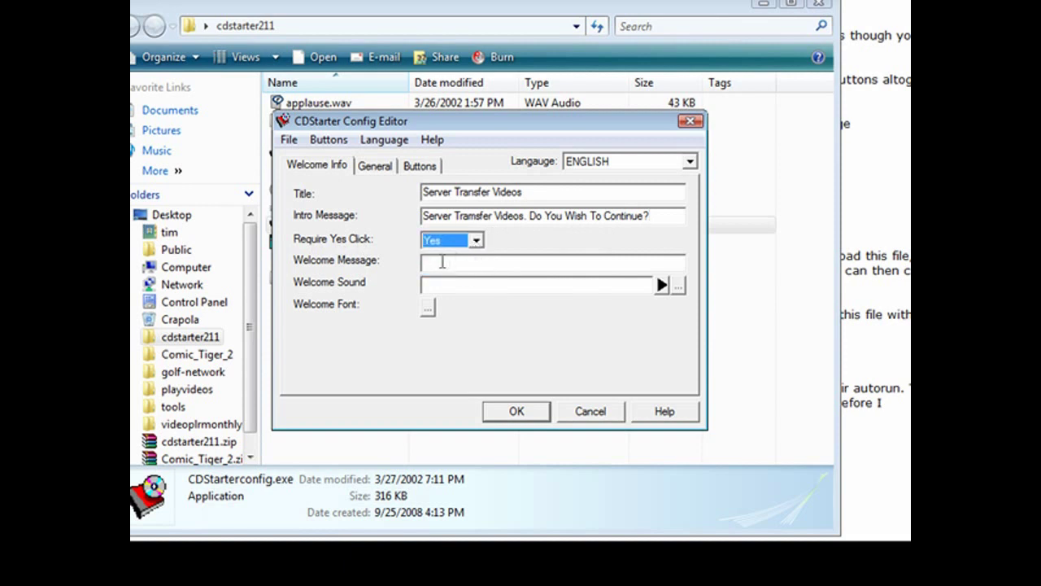
left_click(443, 262)
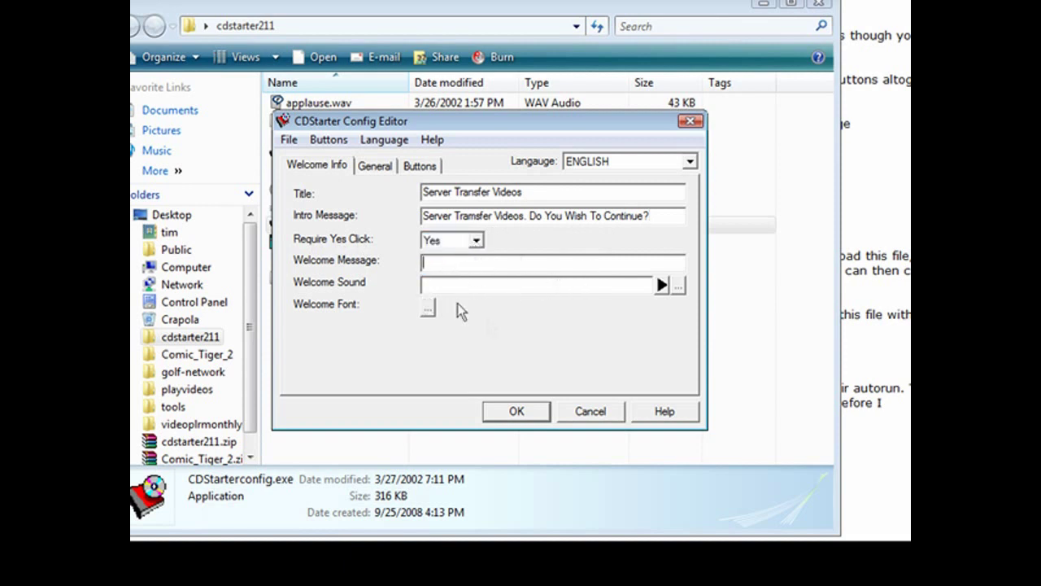
type("Welcome to the Server Transfer Video Series.")
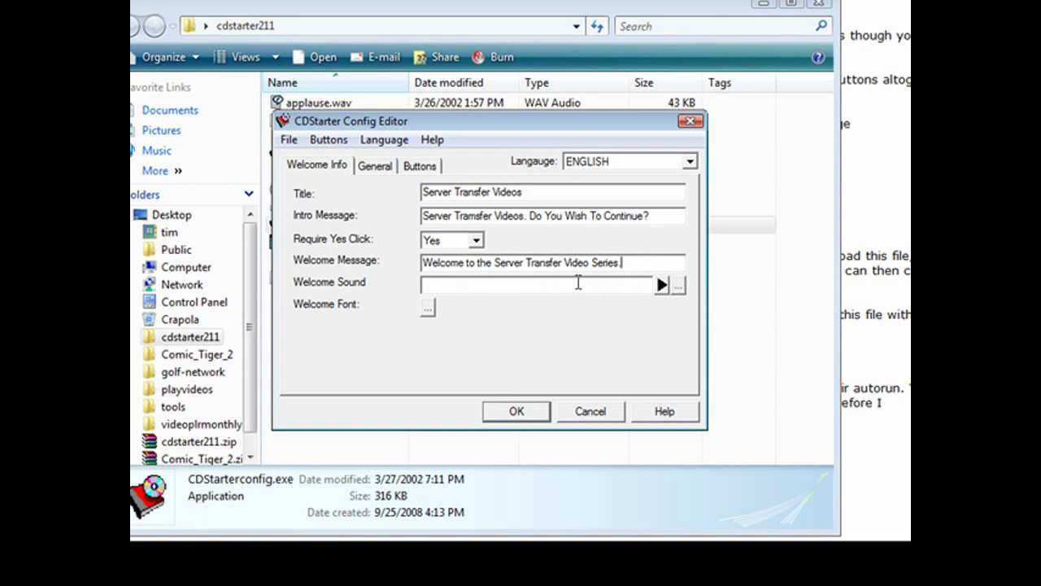
left_click(427, 310)
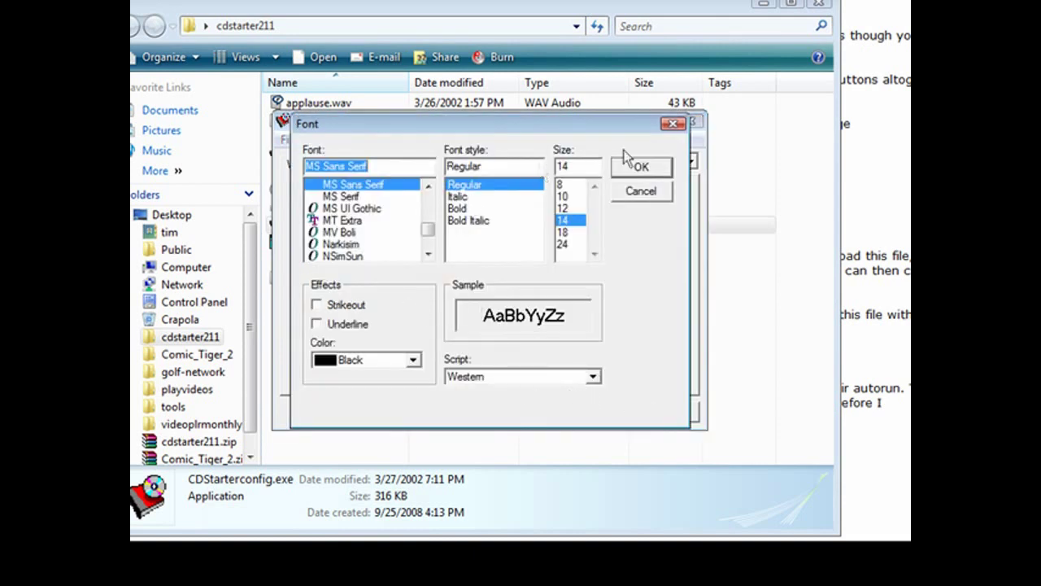
left_click(673, 123)
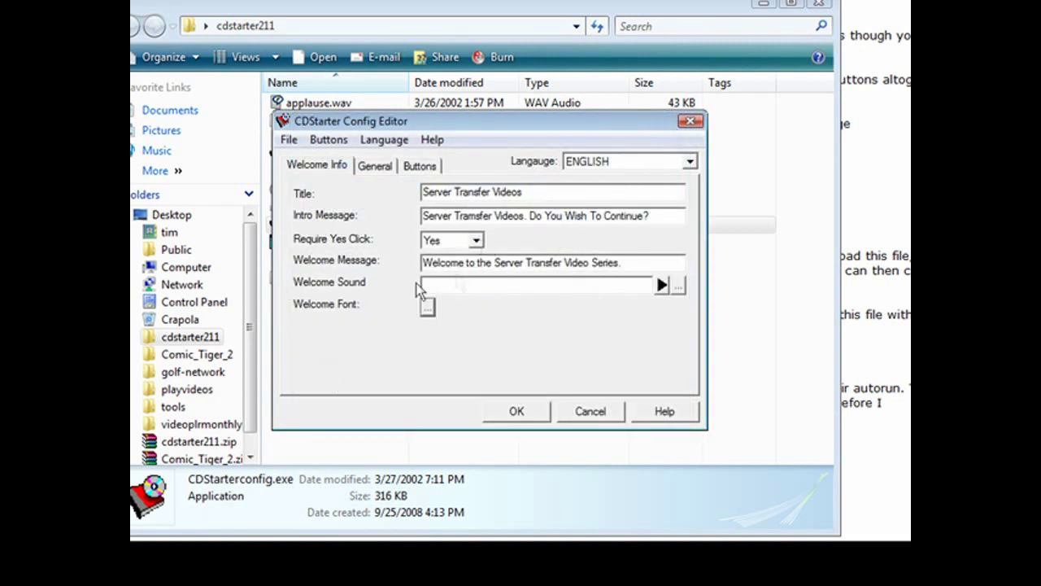
Review the General settings, then show the still-empty Buttons page
left_click(372, 168)
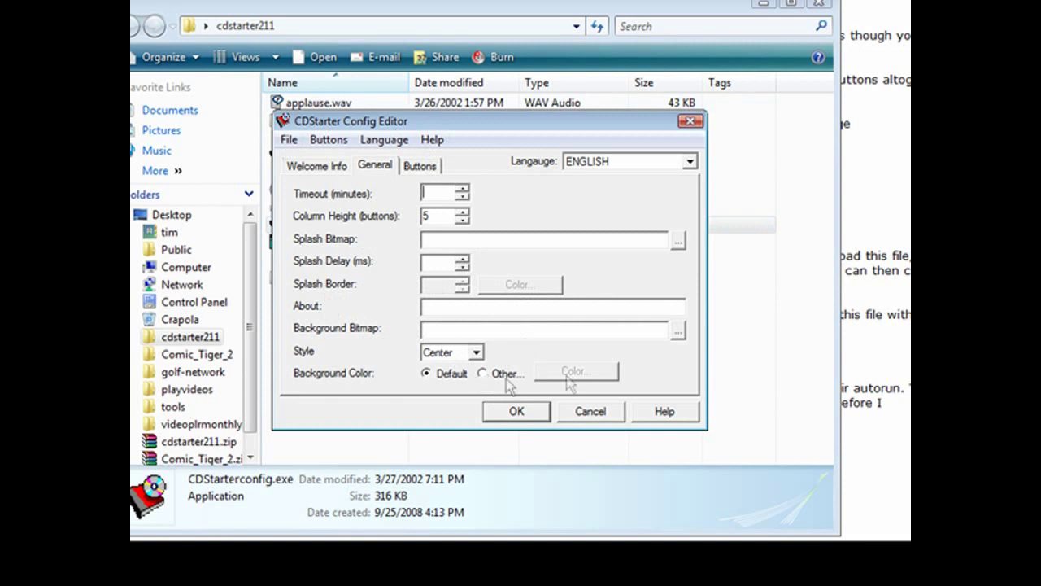
left_click(419, 166)
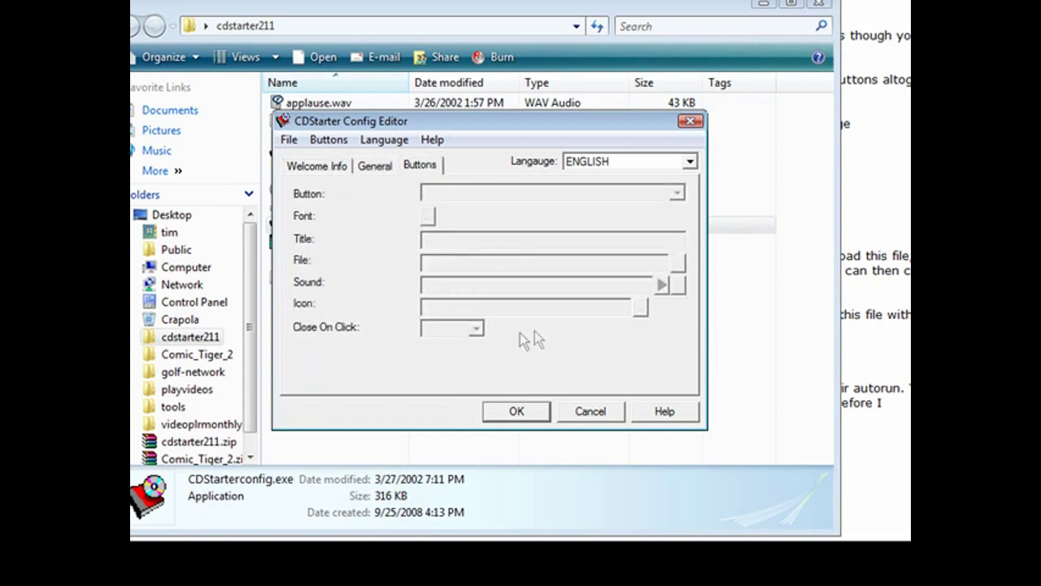
Insert a Play Video One button whose file is video-1.wmv
left_click(329, 140)
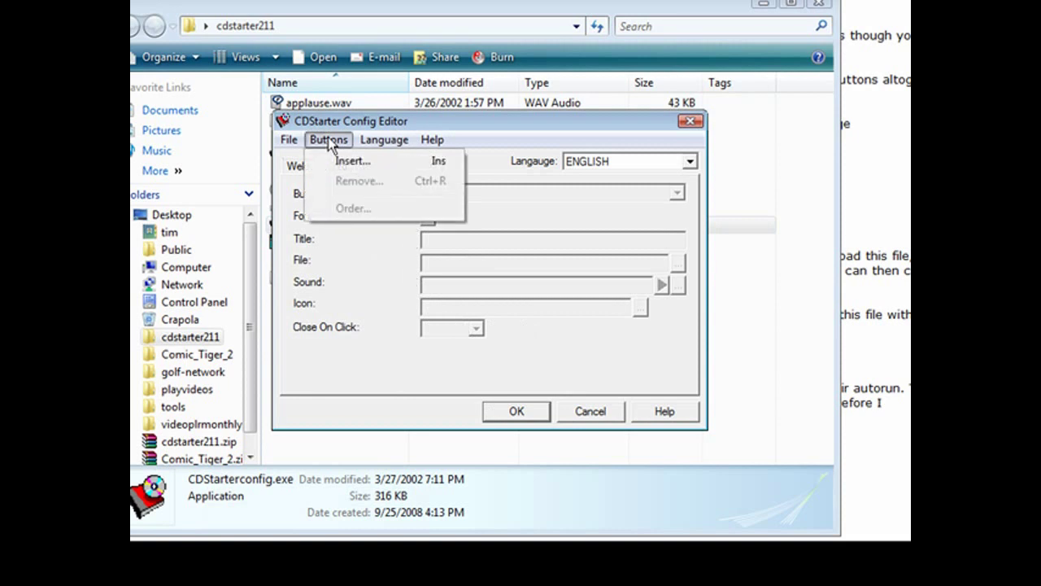
left_click(344, 160)
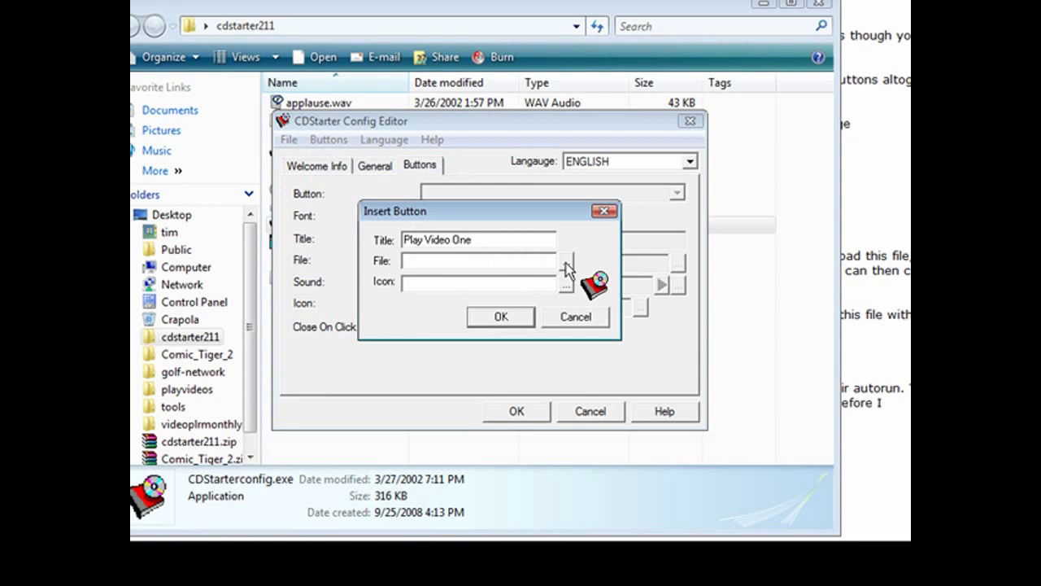
left_click(567, 267)
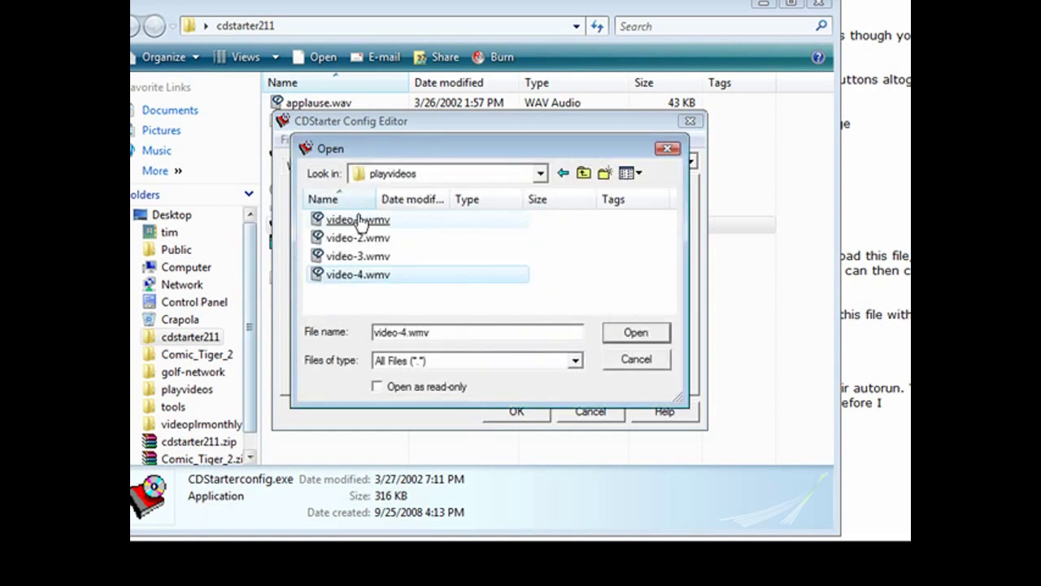
left_click(359, 221)
key("Return")
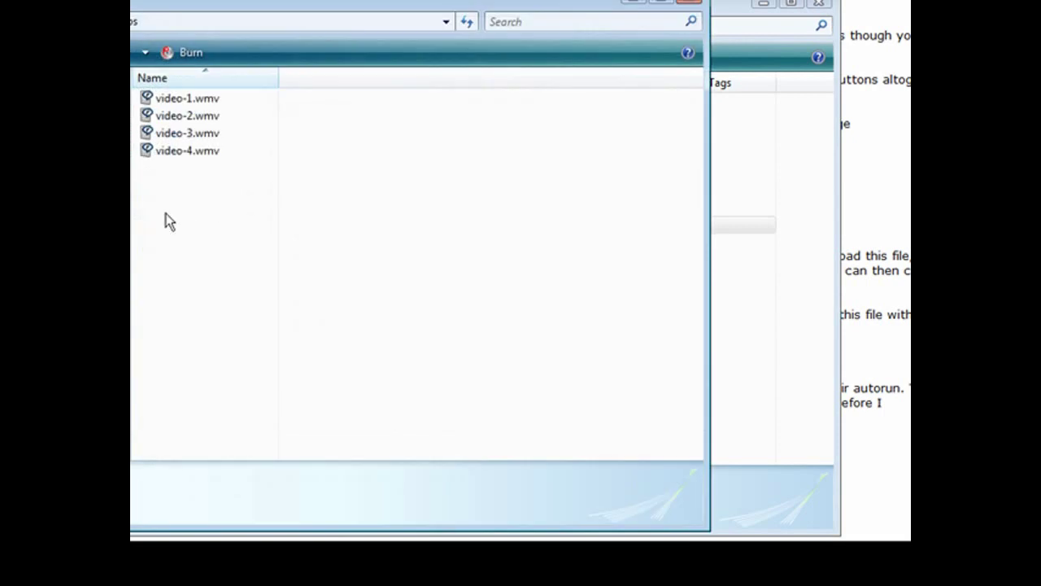
Paste forward.ico into the playvideos folder
right_click(166, 214)
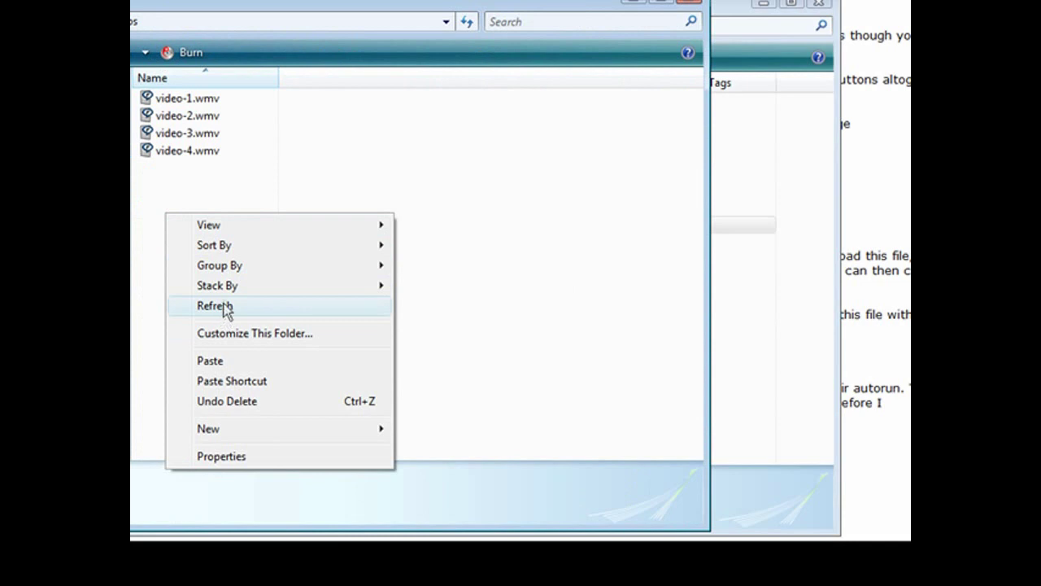
left_click(236, 363)
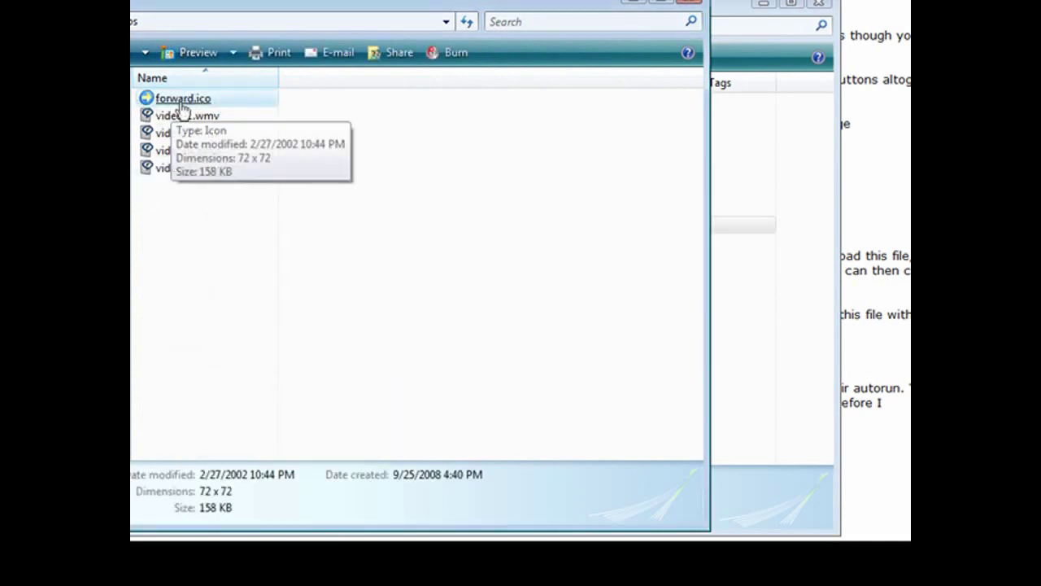
left_click(632, 4)
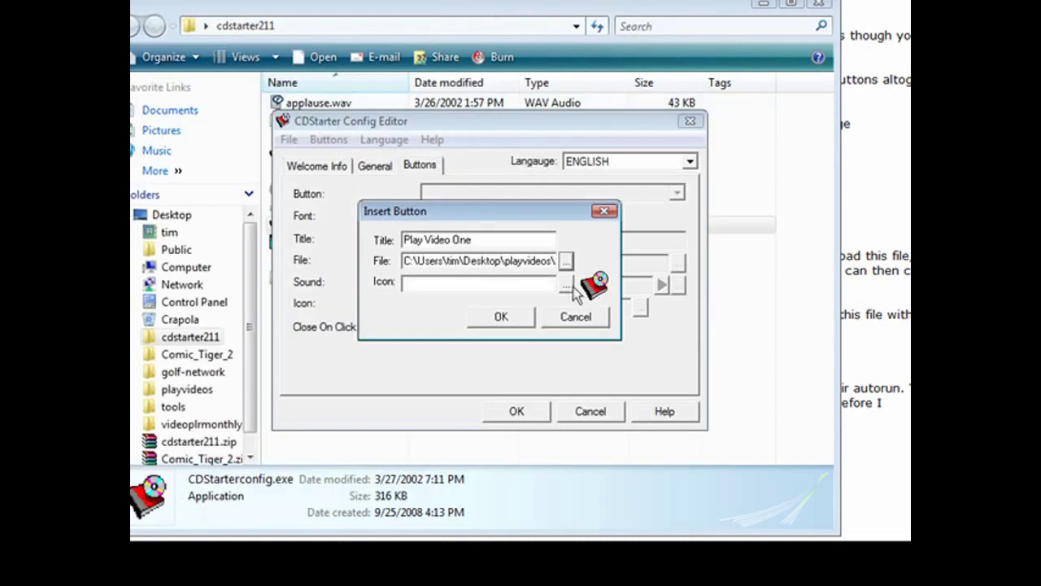
Give Play Video One the forward.ico arrow icon and confirm the button
left_click(566, 283)
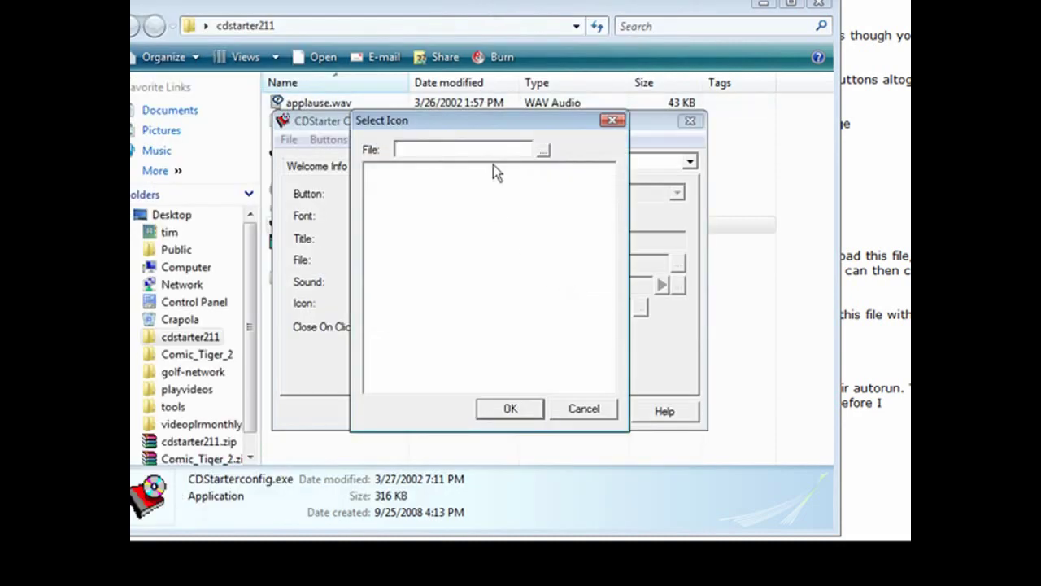
left_click(544, 150)
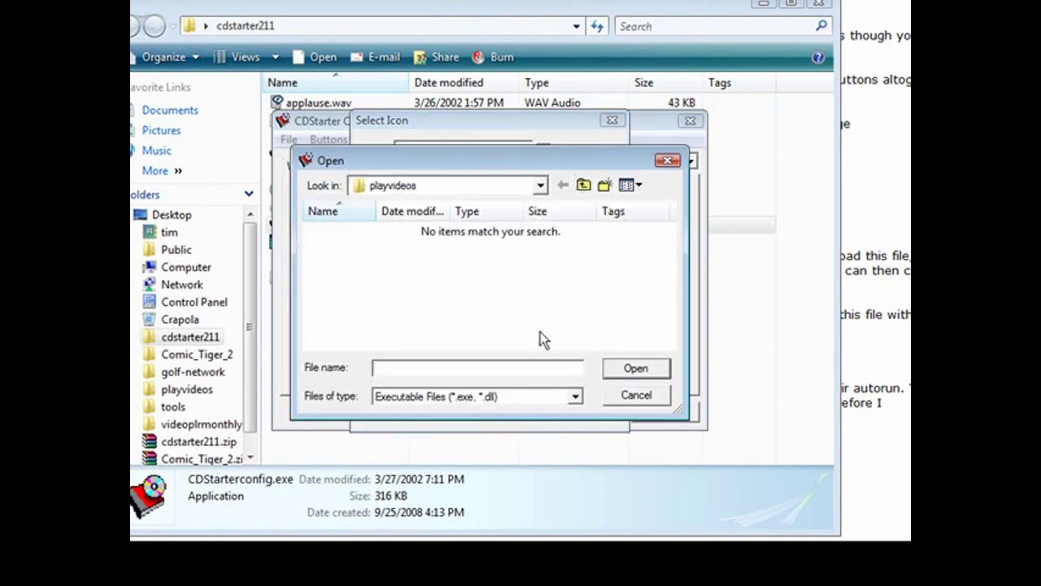
left_click(514, 398)
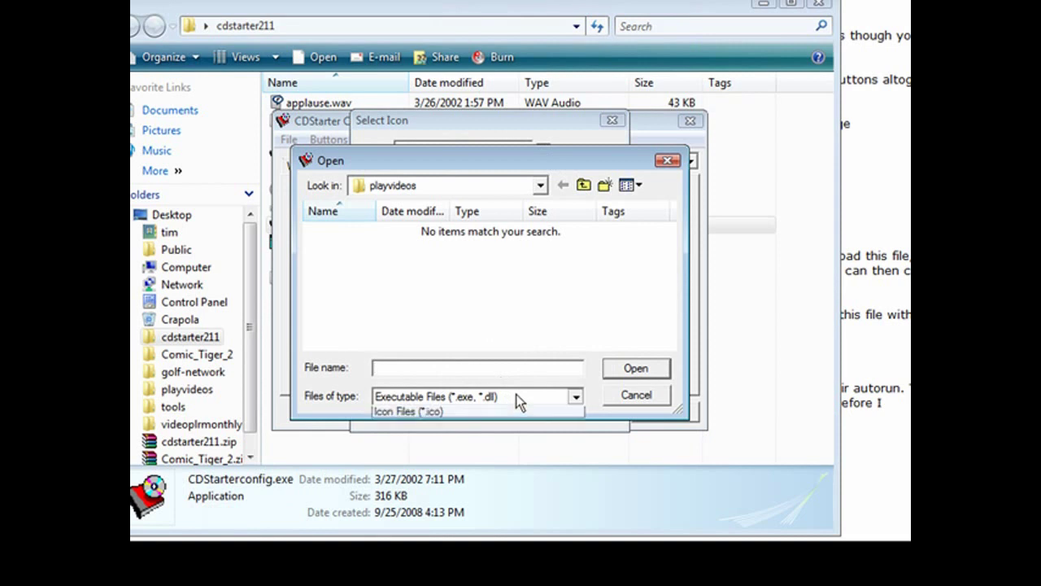
left_click(511, 426)
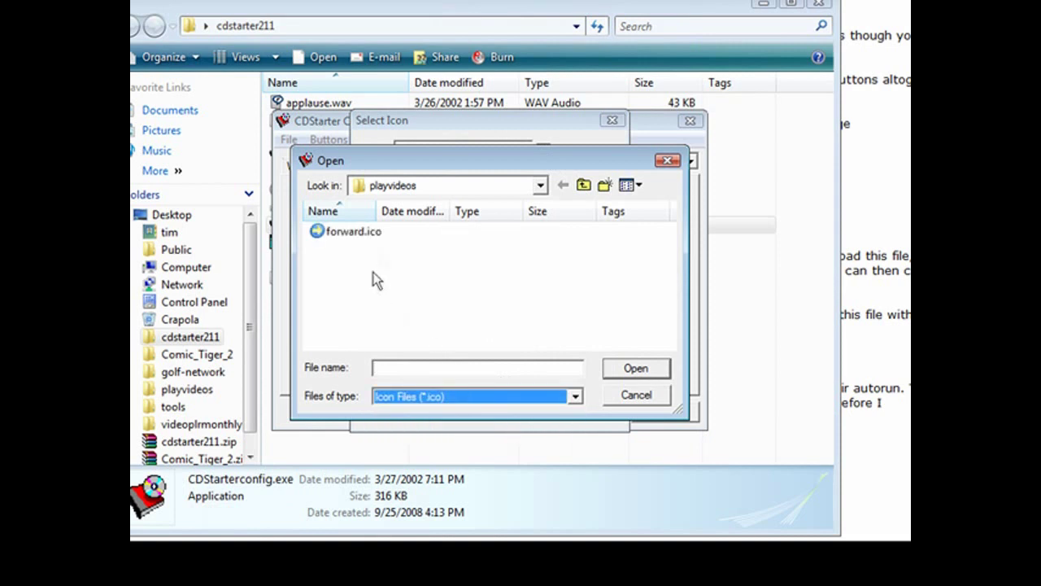
double_click(379, 234)
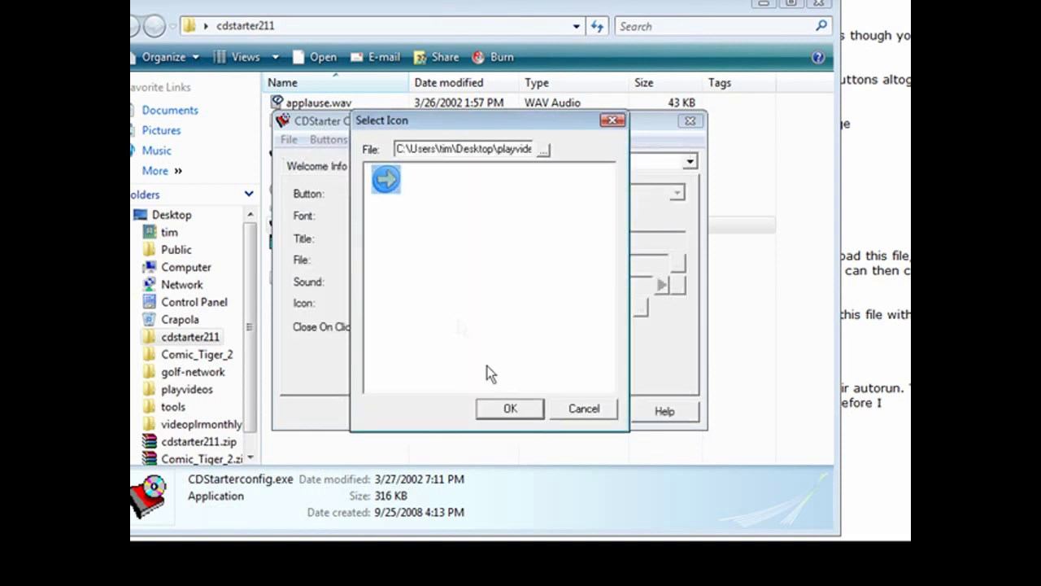
left_click(504, 407)
left_click(501, 319)
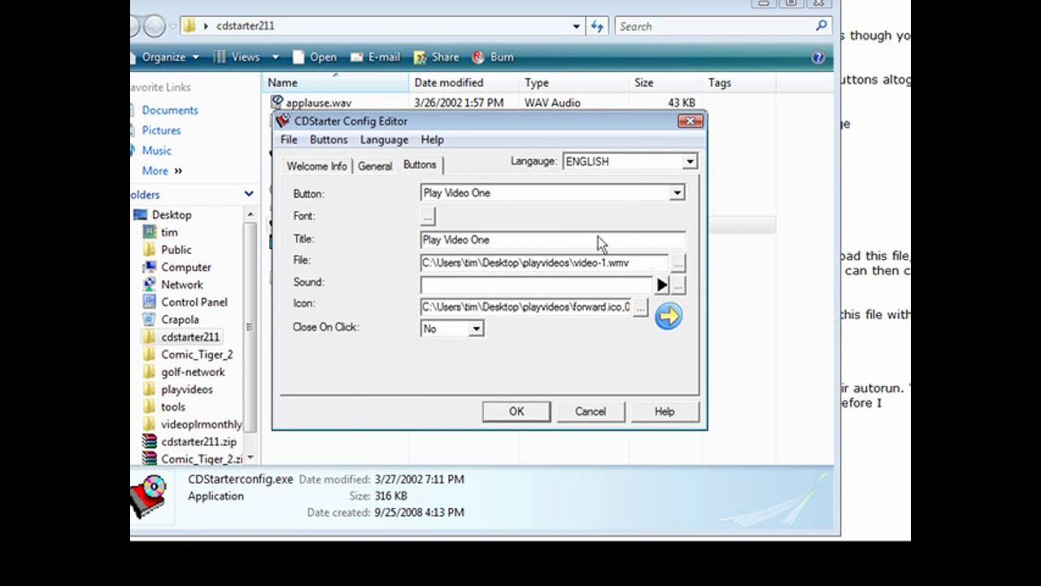
left_click(340, 143)
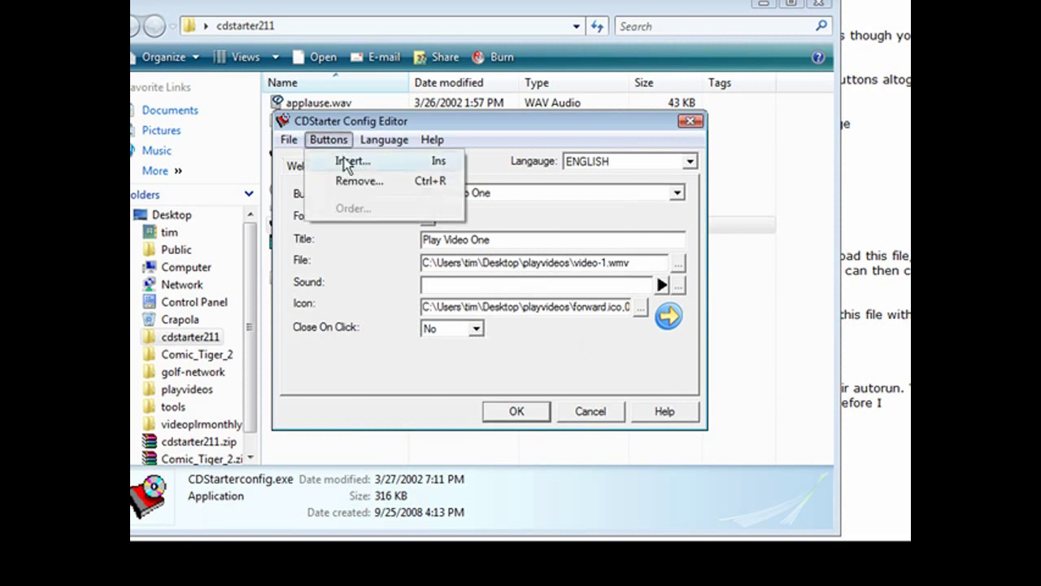
Insert a Play Video Two button whose file is video-2.wmv
left_click(347, 162)
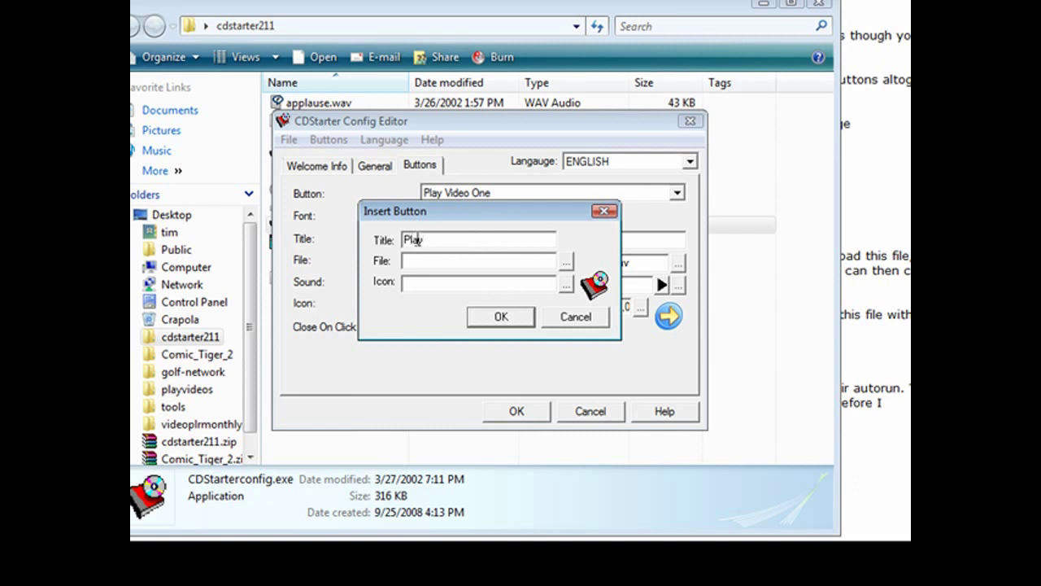
type("Play Video Two")
left_click(566, 262)
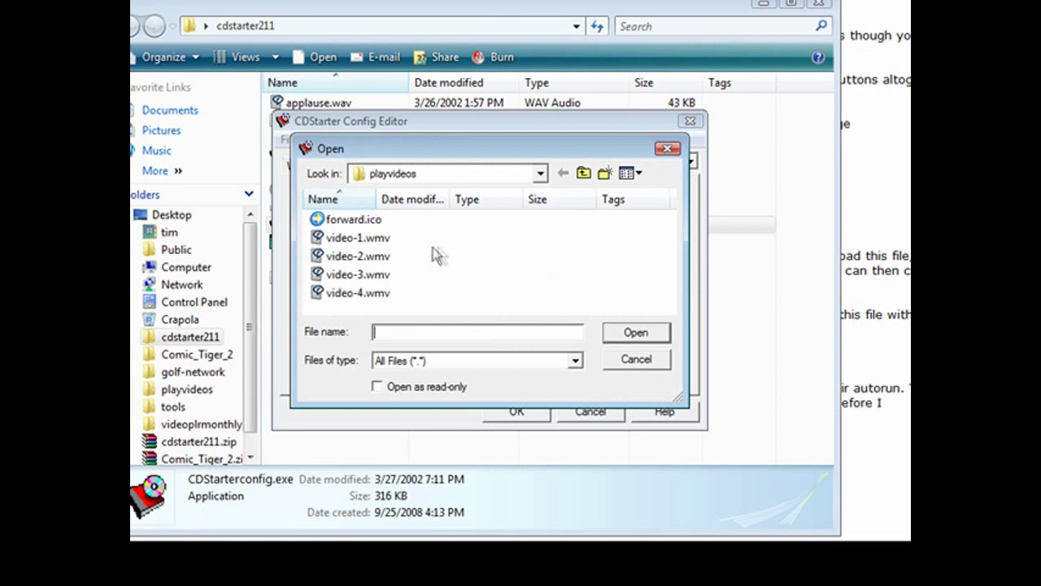
left_click(380, 256)
key("Return")
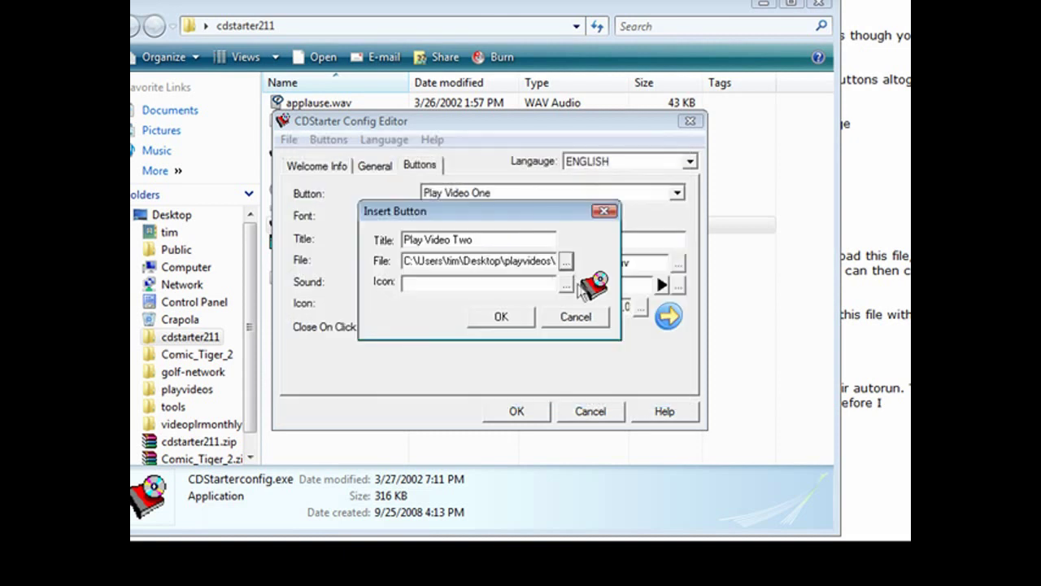
Give Play Video Two the forward.ico arrow icon and confirm the button
left_click(568, 282)
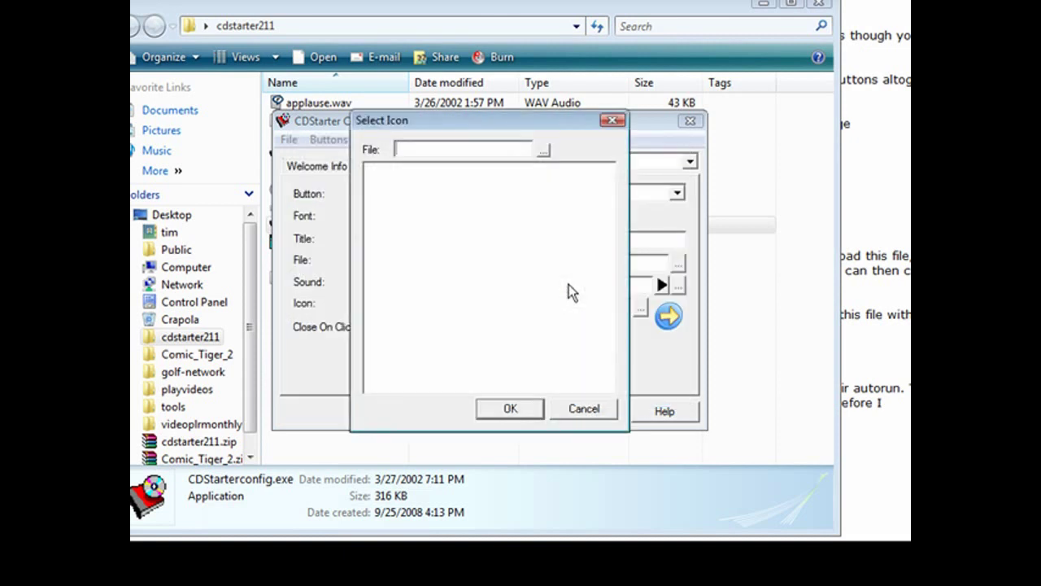
left_click(544, 150)
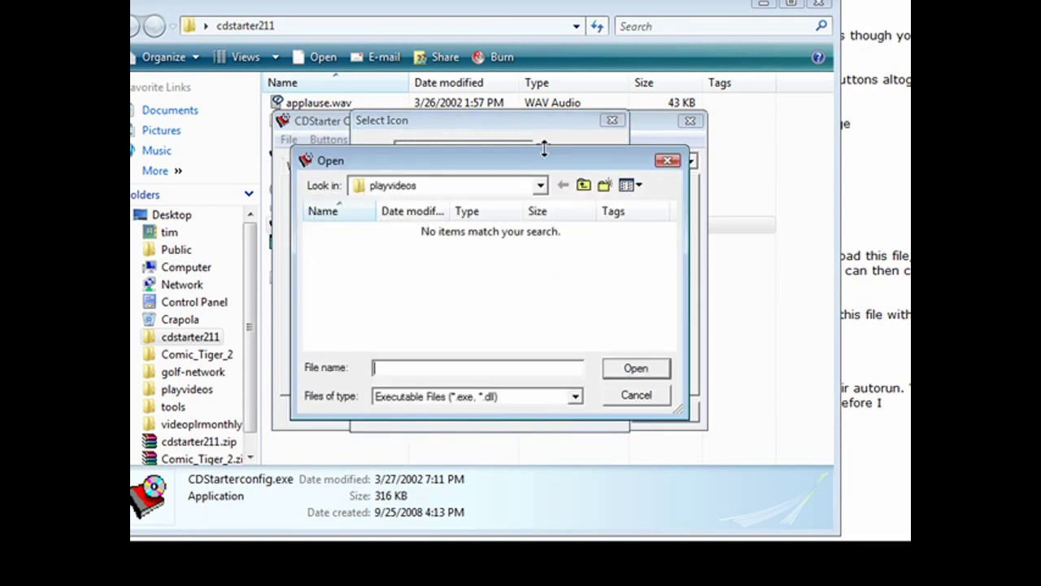
left_click(445, 397)
left_click(446, 429)
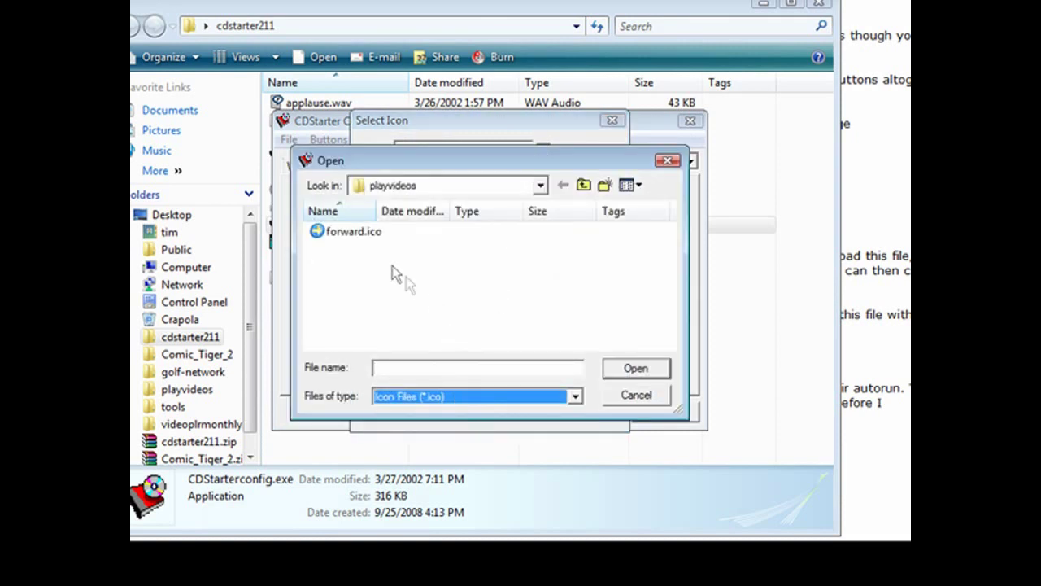
left_click(361, 236)
double_click(360, 236)
left_click(384, 185)
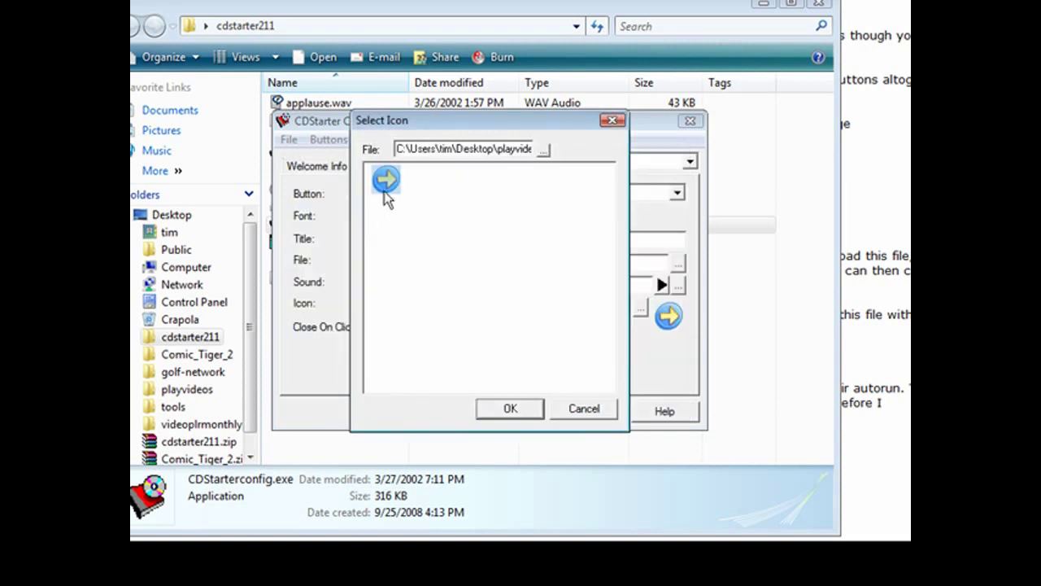
left_click(510, 409)
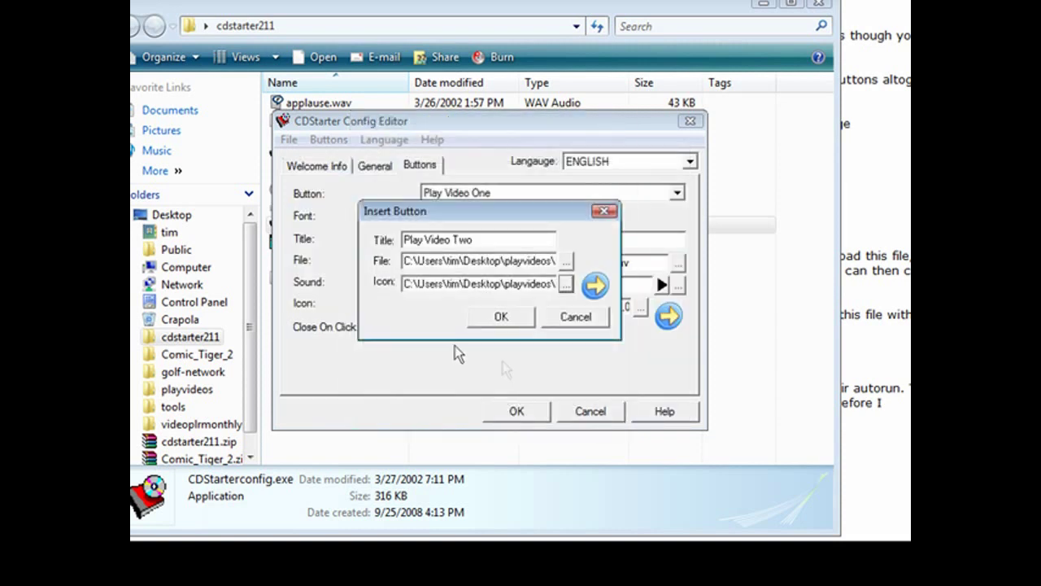
left_click(518, 317)
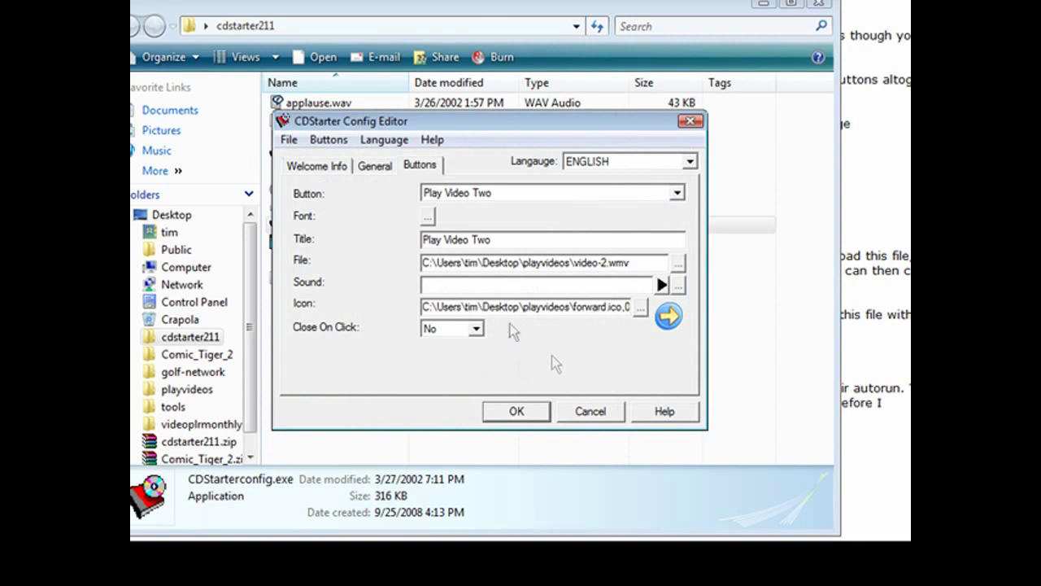
Add a third button, accept the order of the four Play Video buttons, and begin saving
left_click(328, 140)
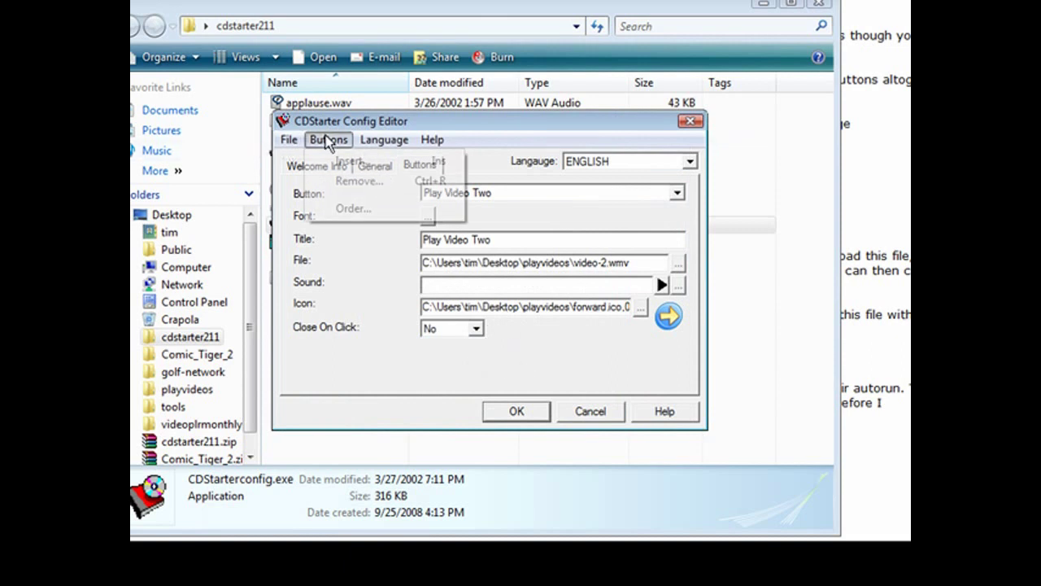
left_click(341, 160)
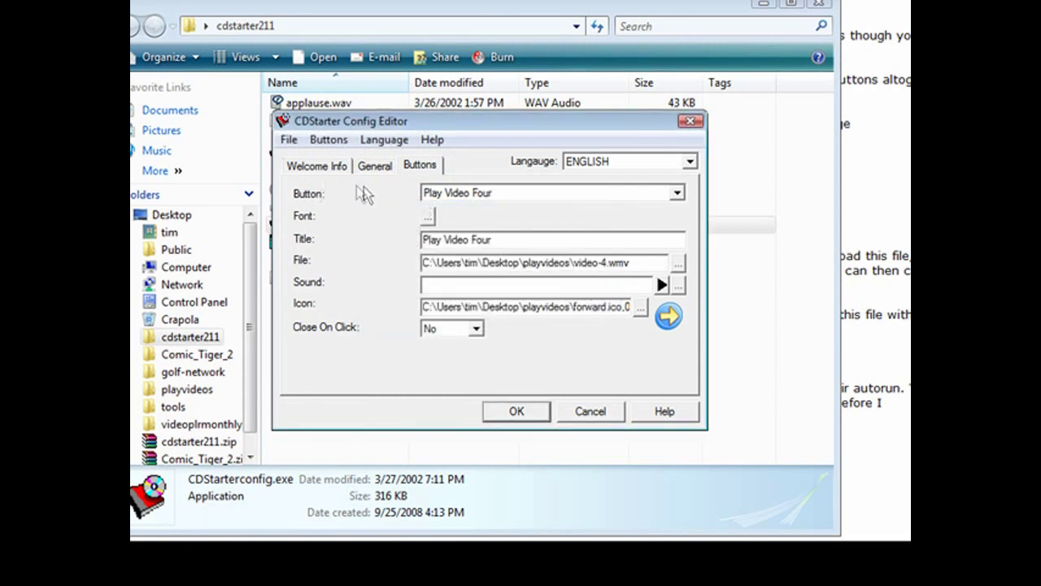
left_click(332, 143)
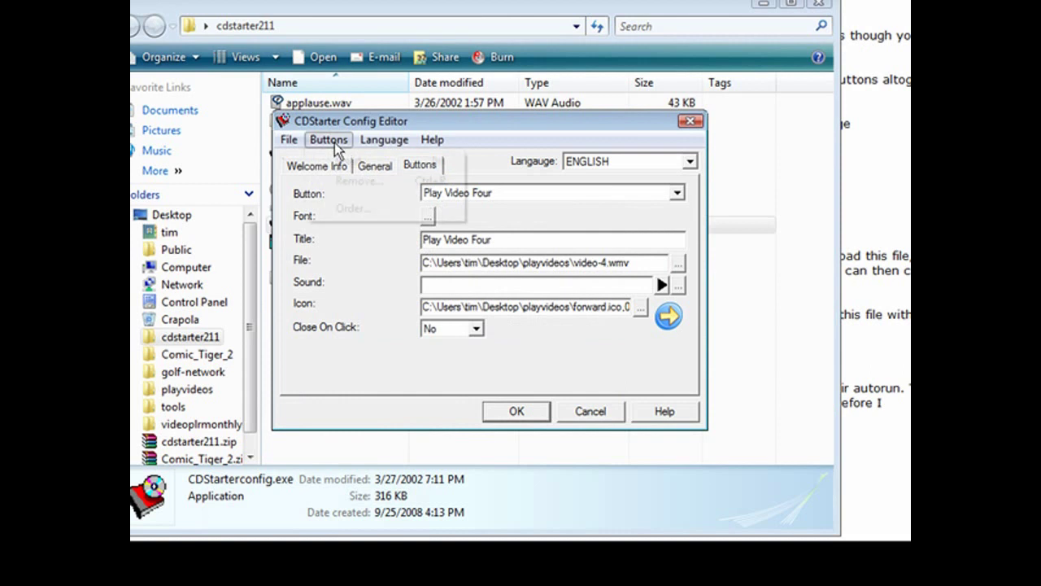
left_click(351, 210)
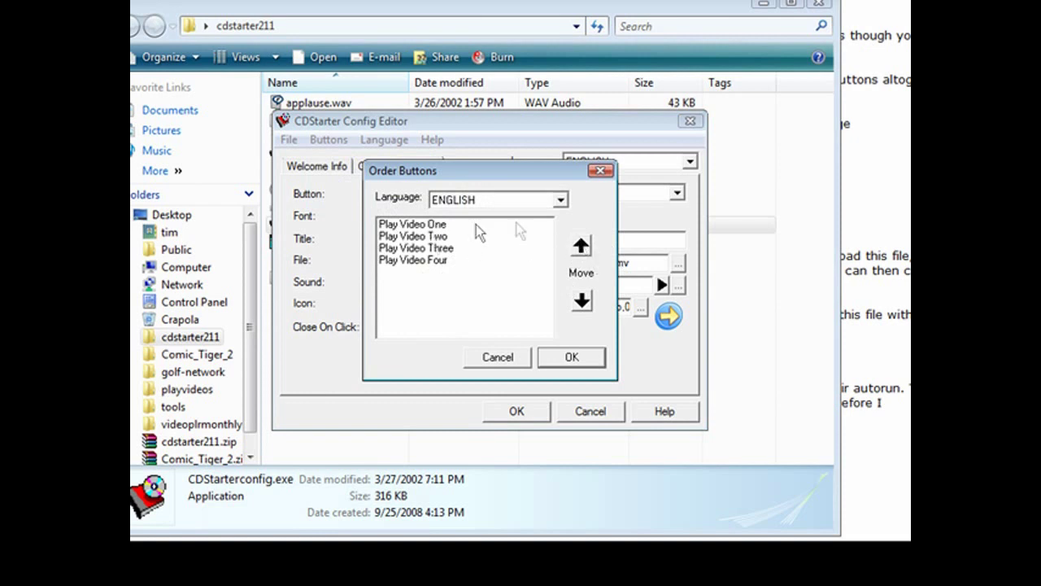
left_click(570, 355)
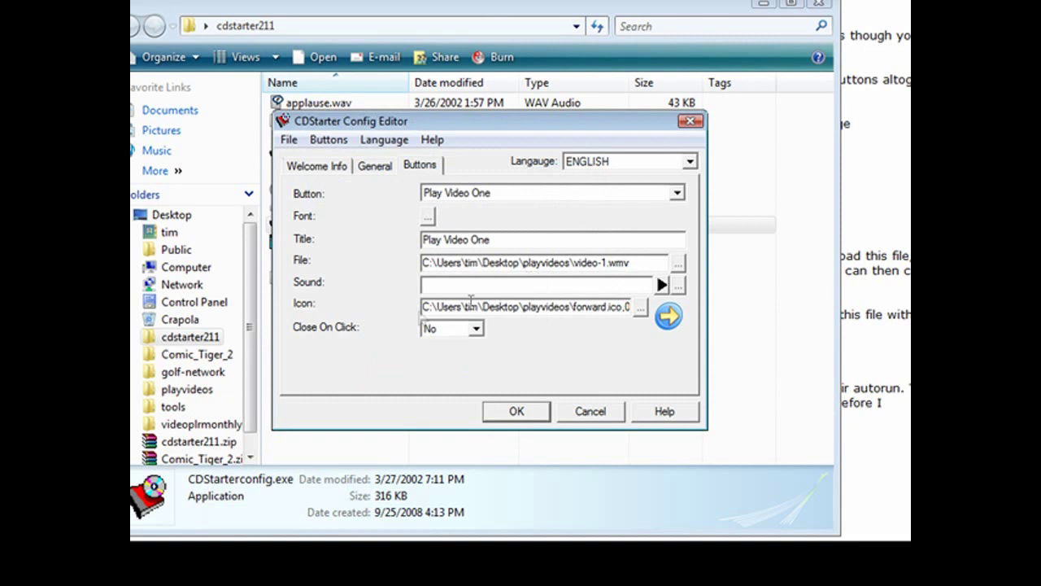
left_click(519, 412)
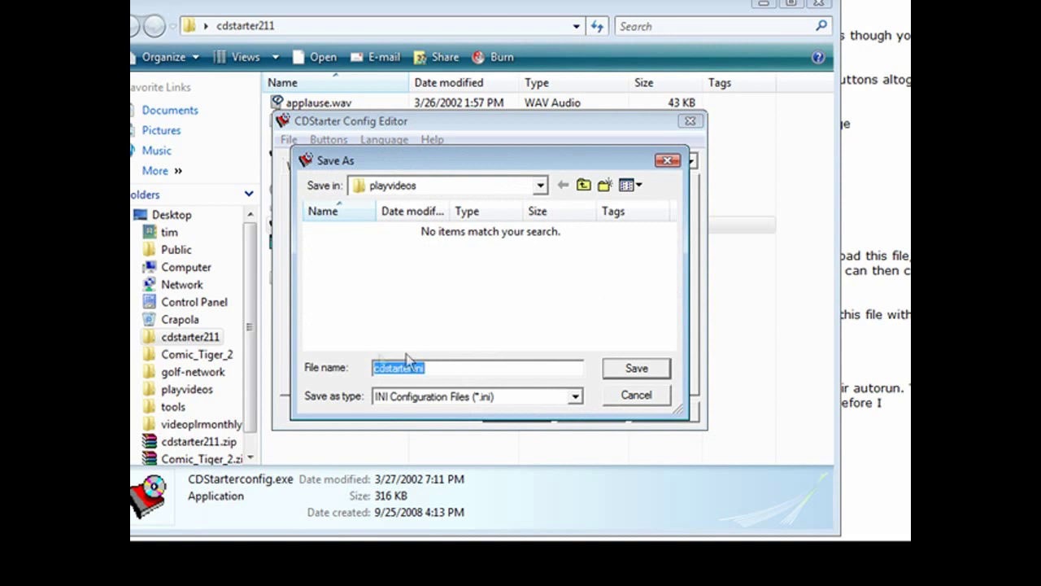
Save the configuration as cdstarter.ini in the playvideos folder and close the window
left_click(636, 370)
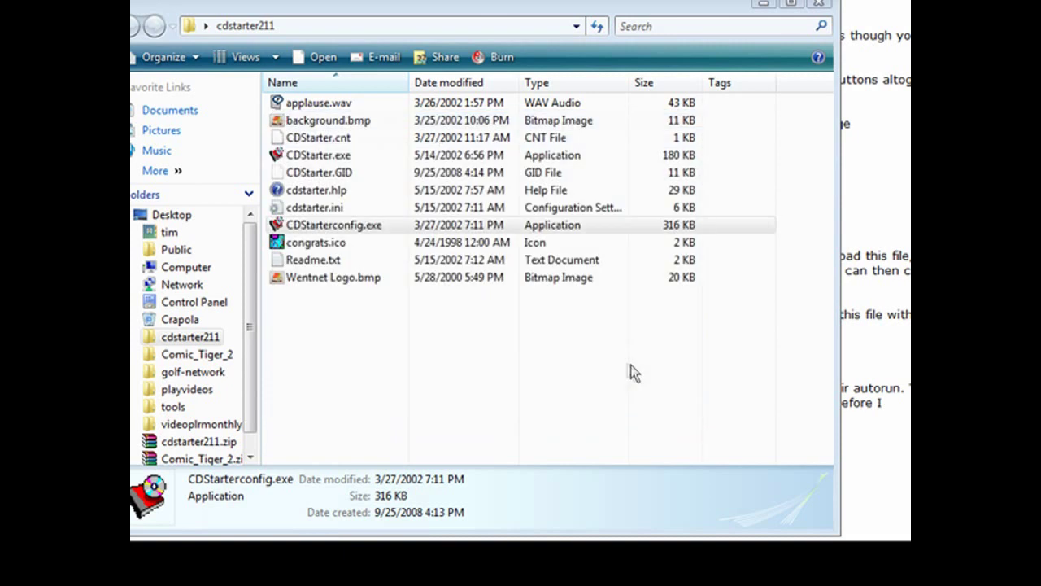
left_click(820, 6)
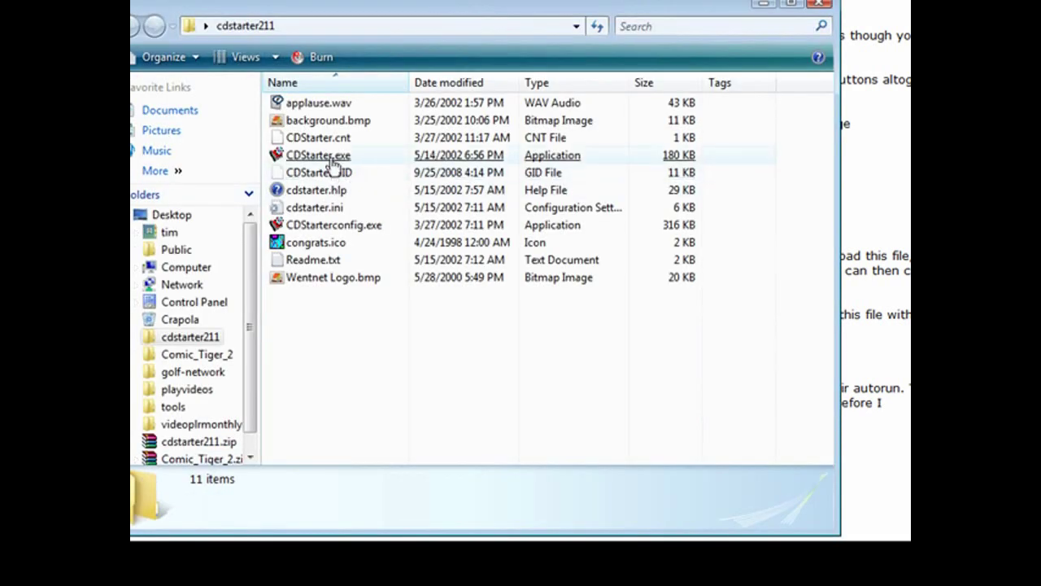
Copy CDStarter.exe into the playvideos folder and launch the copy there
right_click(334, 163)
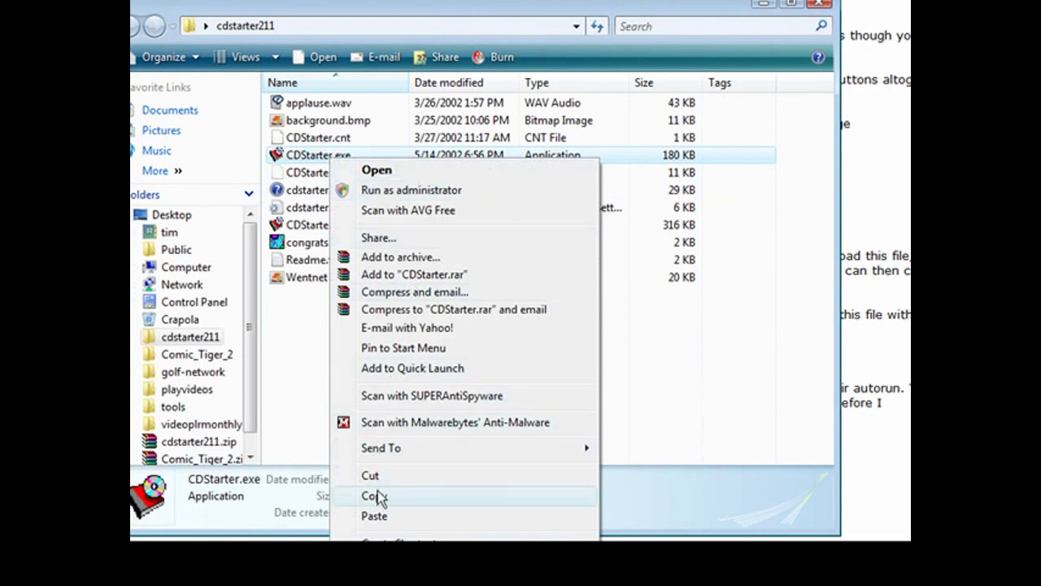
left_click(375, 495)
left_click(763, 5)
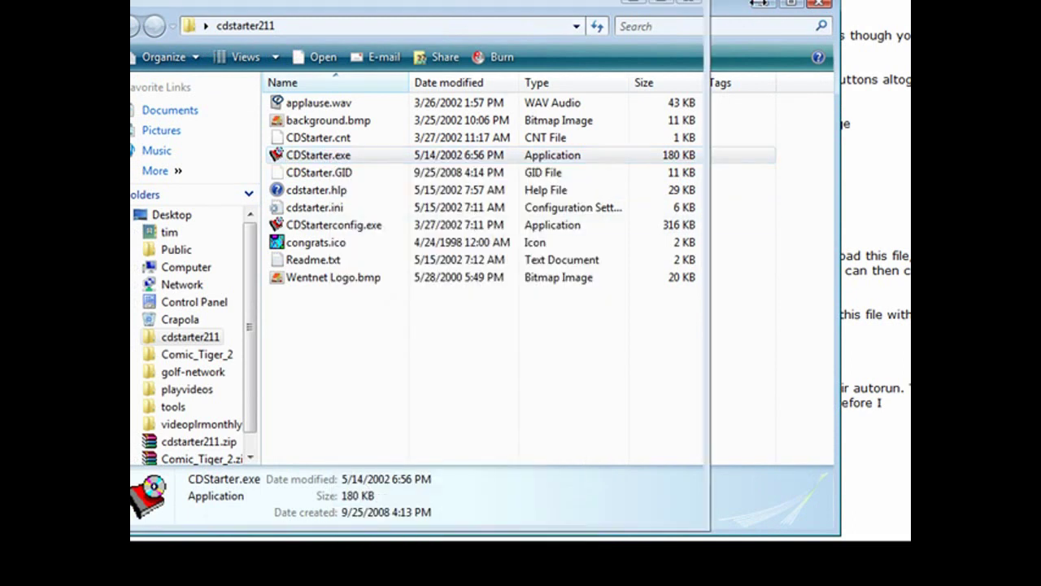
right_click(217, 286)
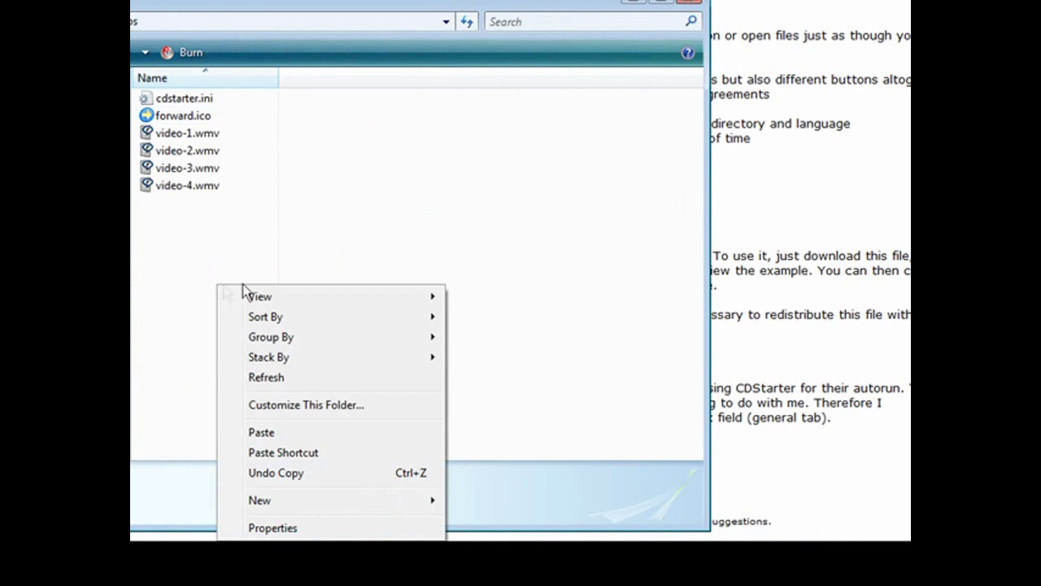
left_click(272, 432)
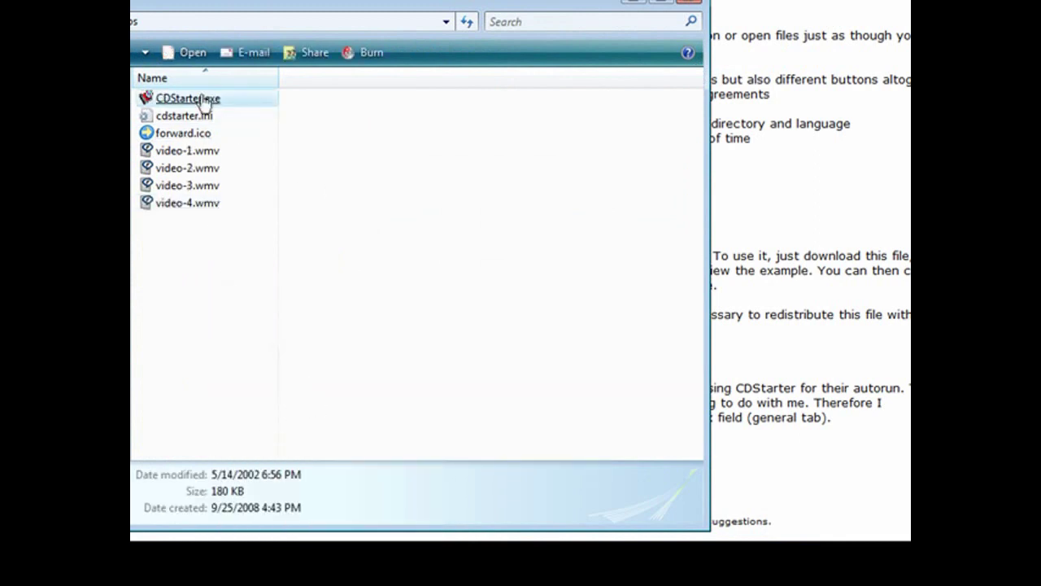
double_click(208, 102)
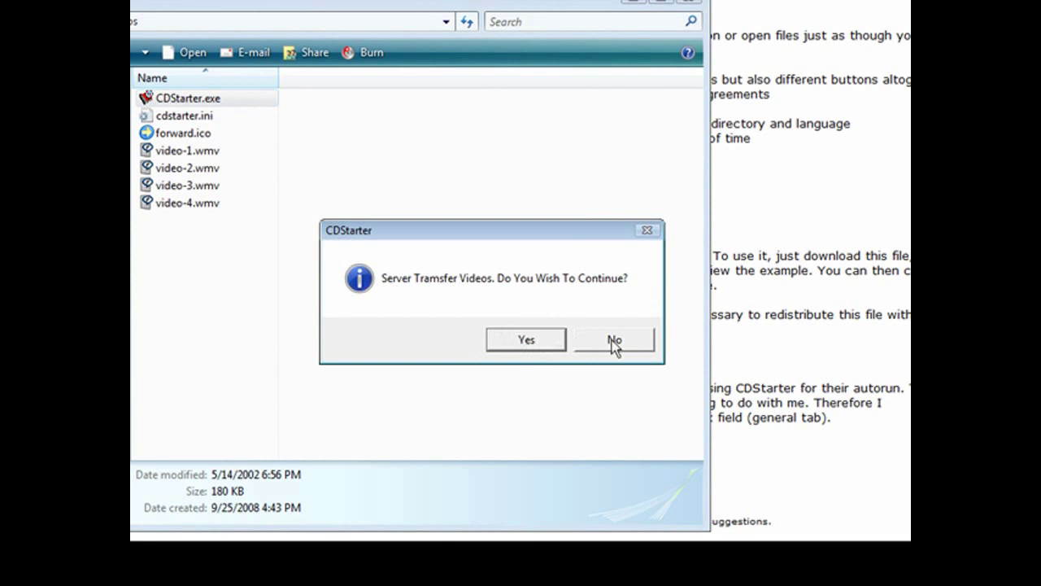
Continue past the intro prompt, then test Play Video One, Two and Four in RealPlayer
left_click(537, 342)
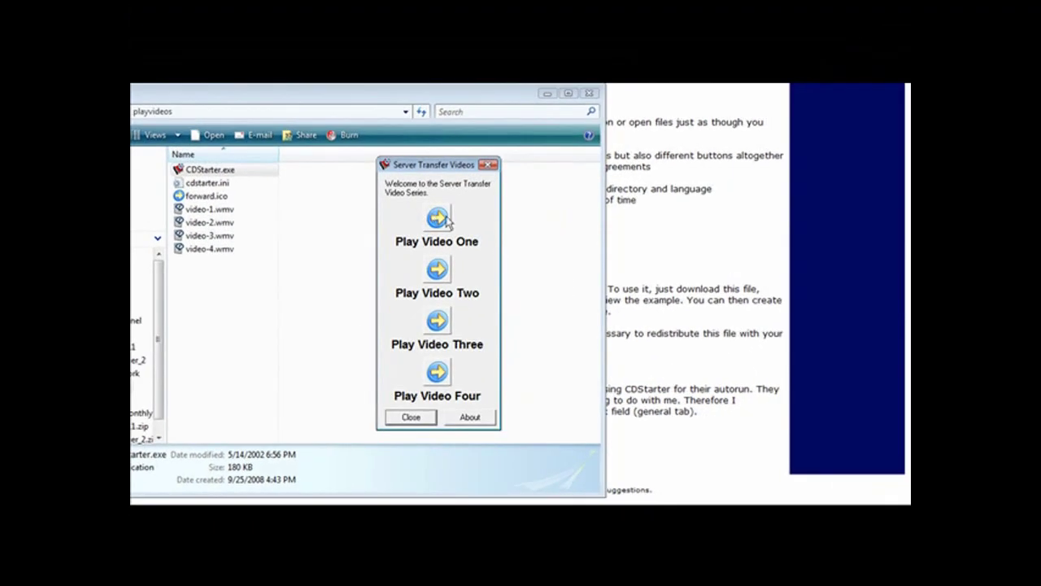
left_click(440, 218)
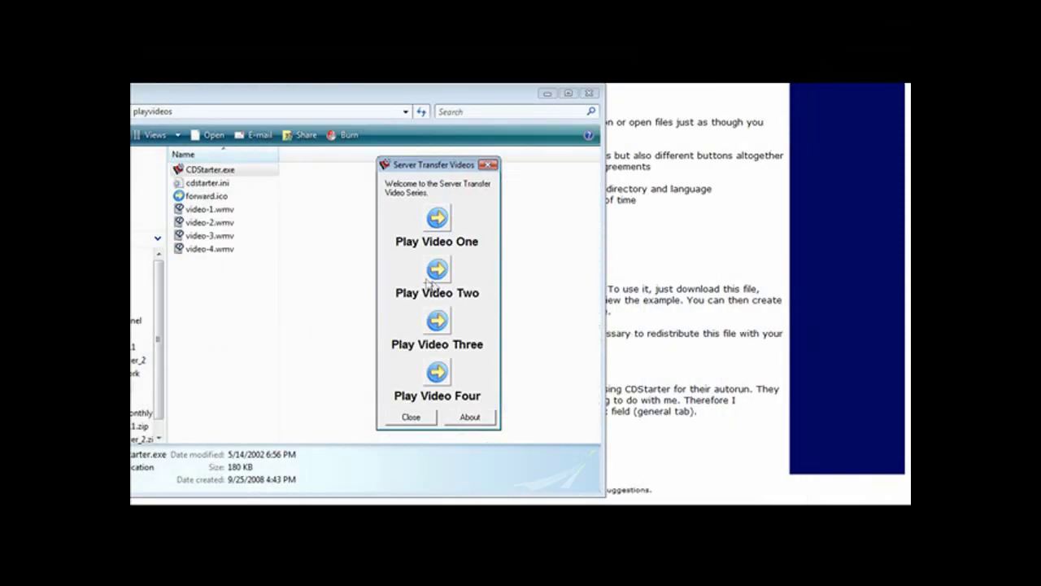
left_click(440, 274)
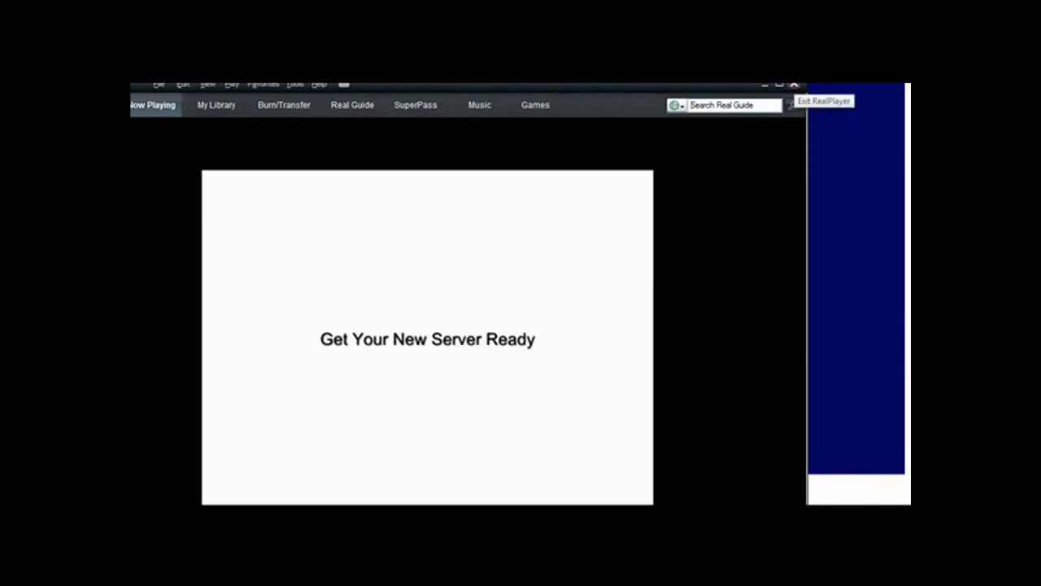
left_click(794, 84)
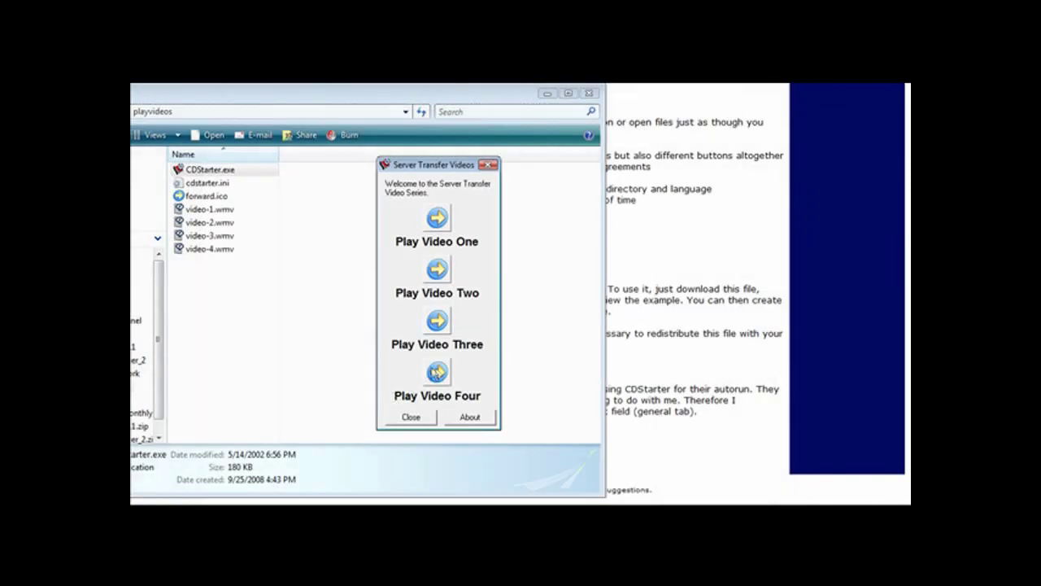
left_click(436, 371)
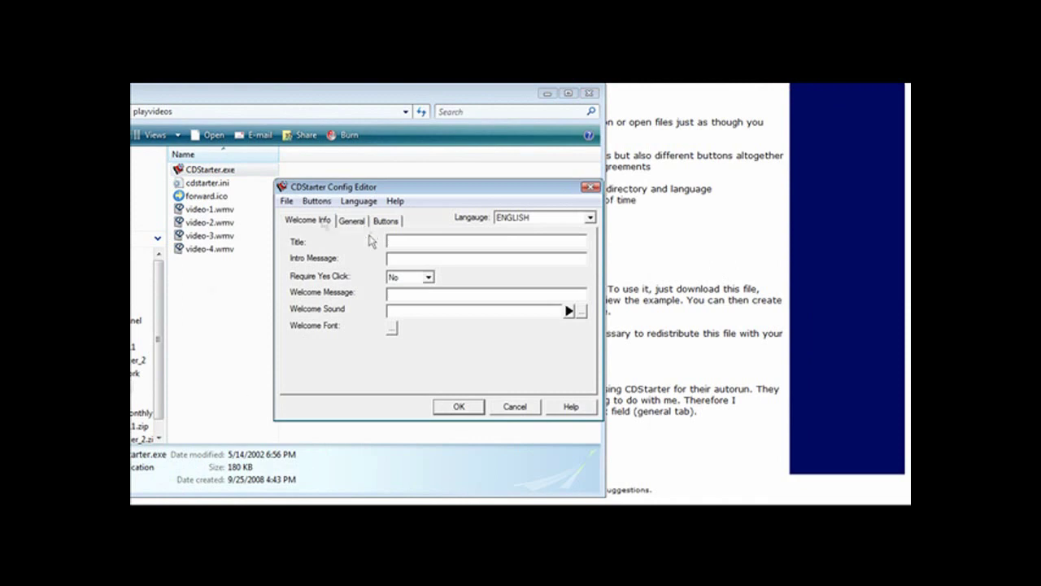
Load cdstarter.ini from the playvideos folder into the Config Editor
left_click(286, 201)
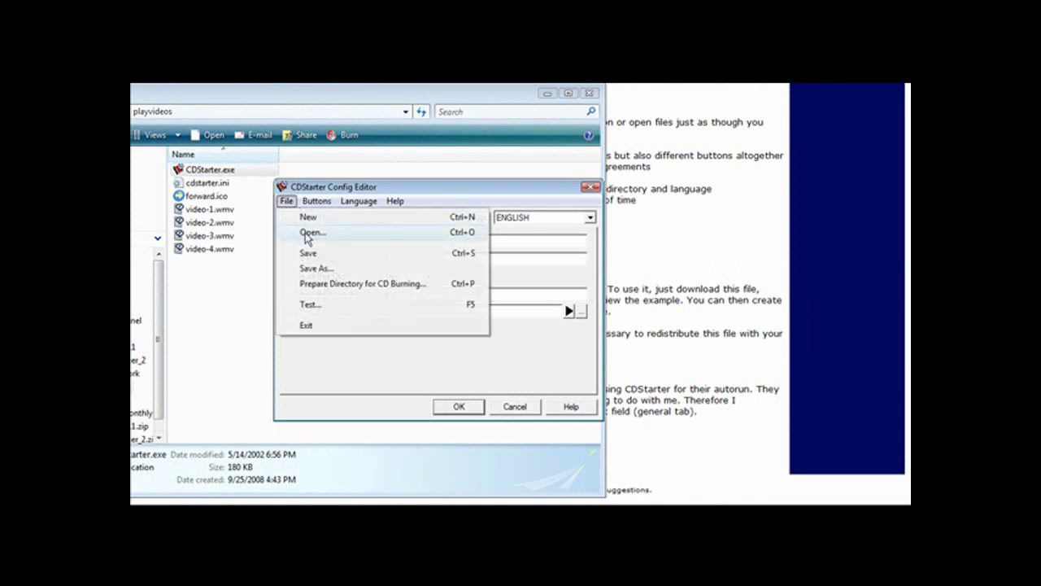
left_click(311, 233)
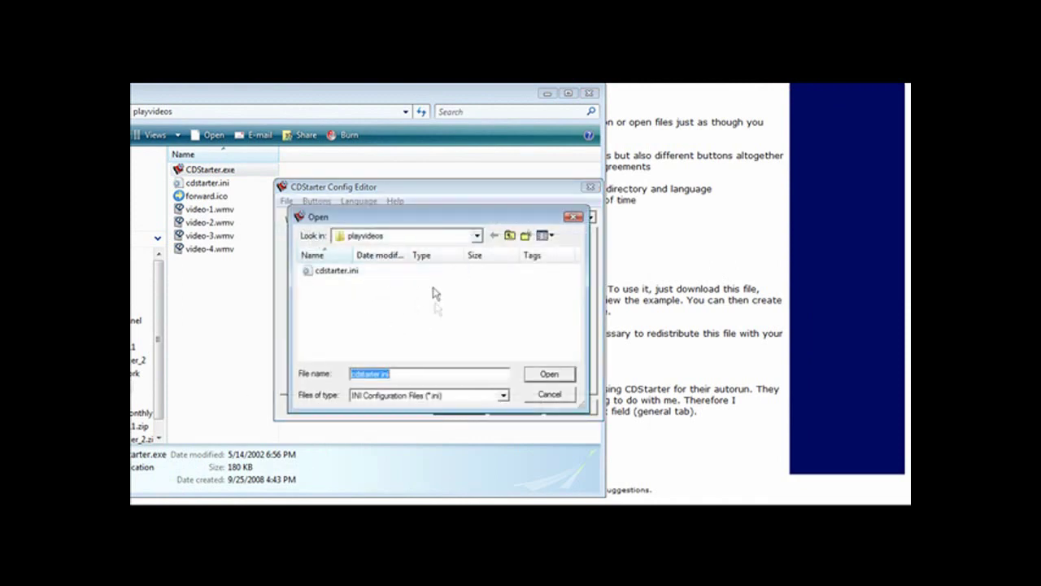
double_click(337, 271)
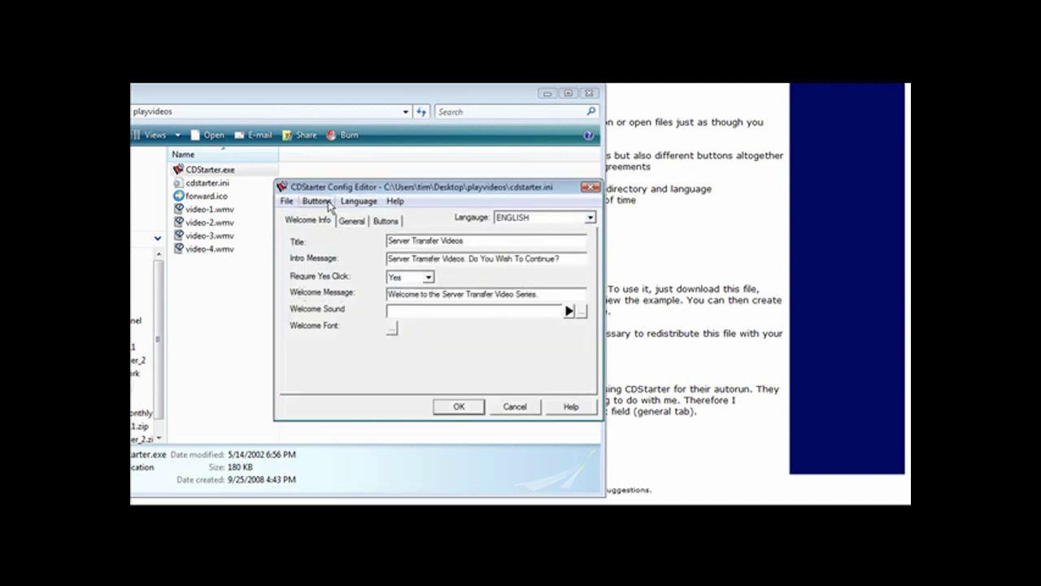
Prepare the playvideos folder for CD burning without choosing an icon, then view the folder
left_click(287, 201)
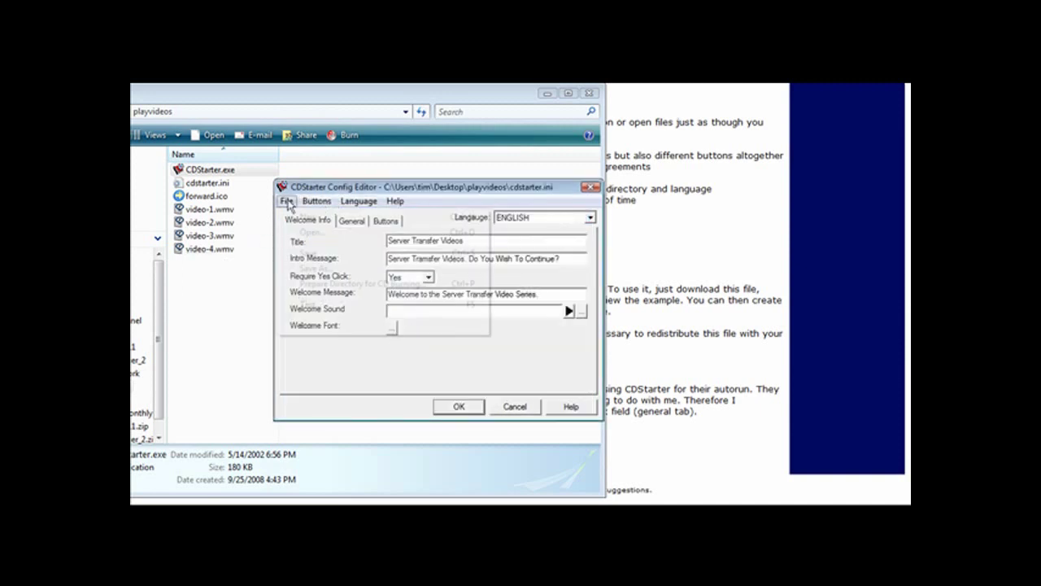
left_click(323, 284)
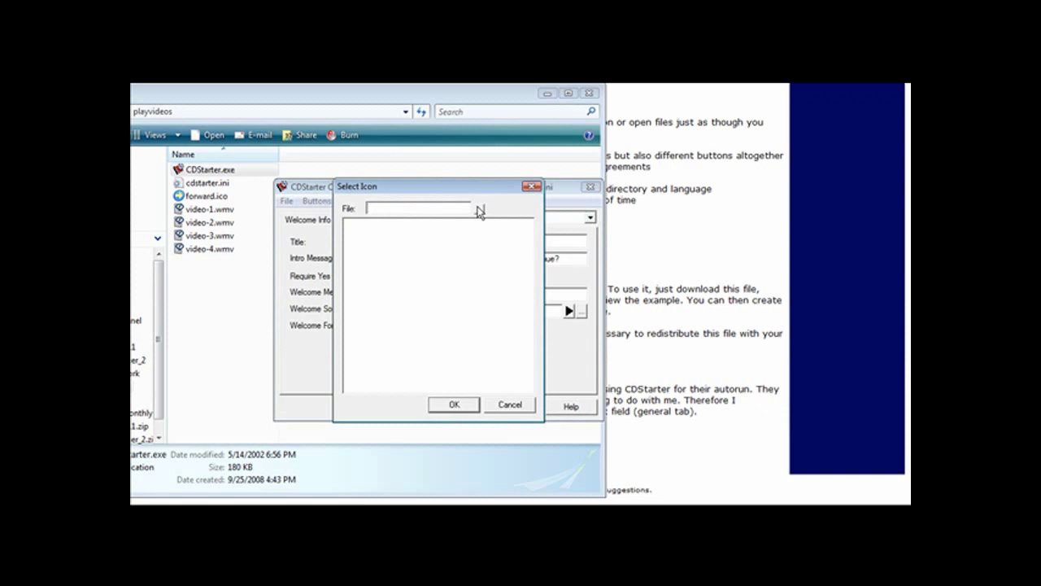
left_click(510, 405)
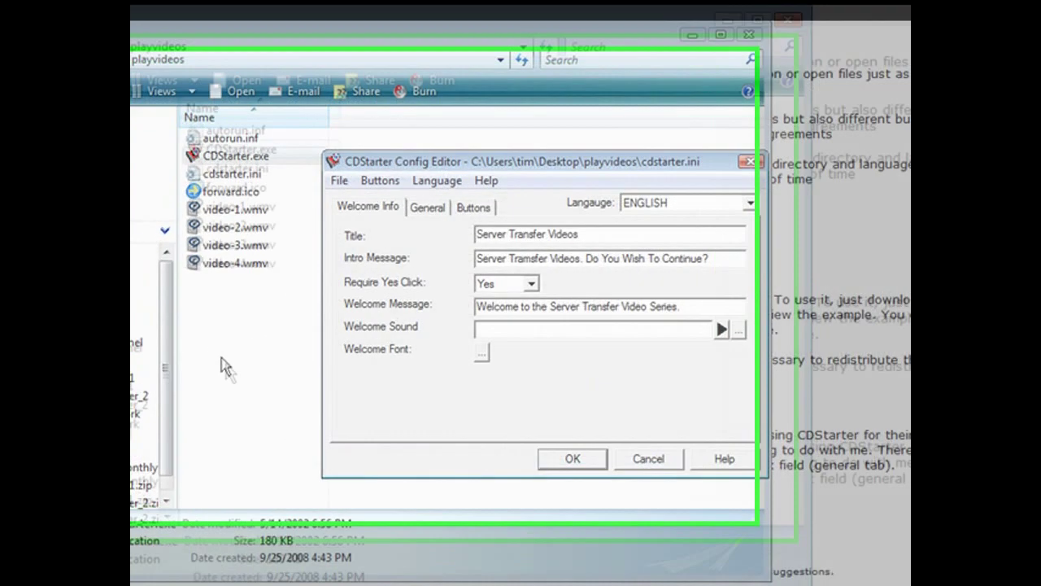
left_click(207, 333)
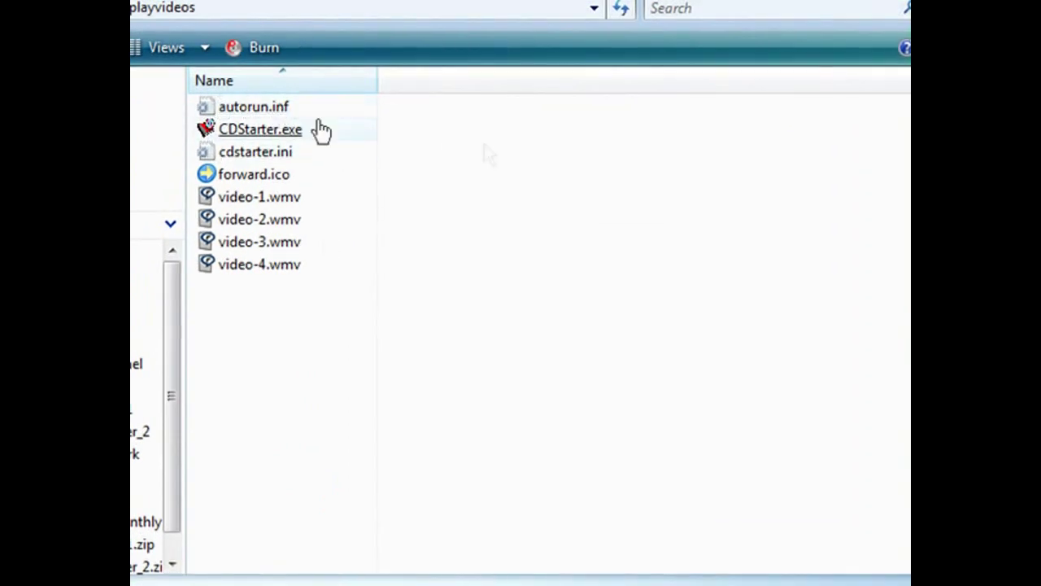
left_click(251, 111)
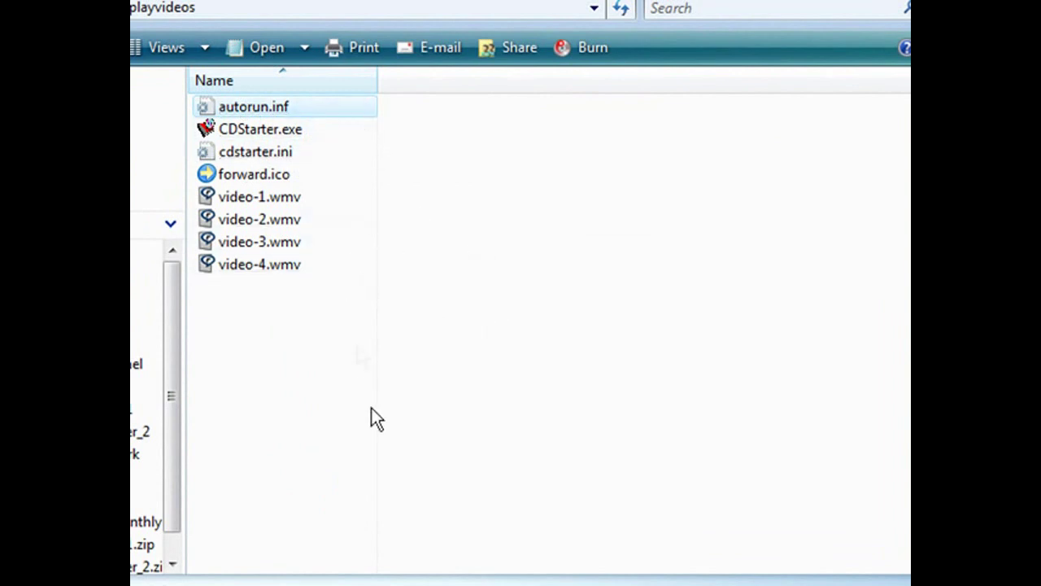
right_click(262, 112)
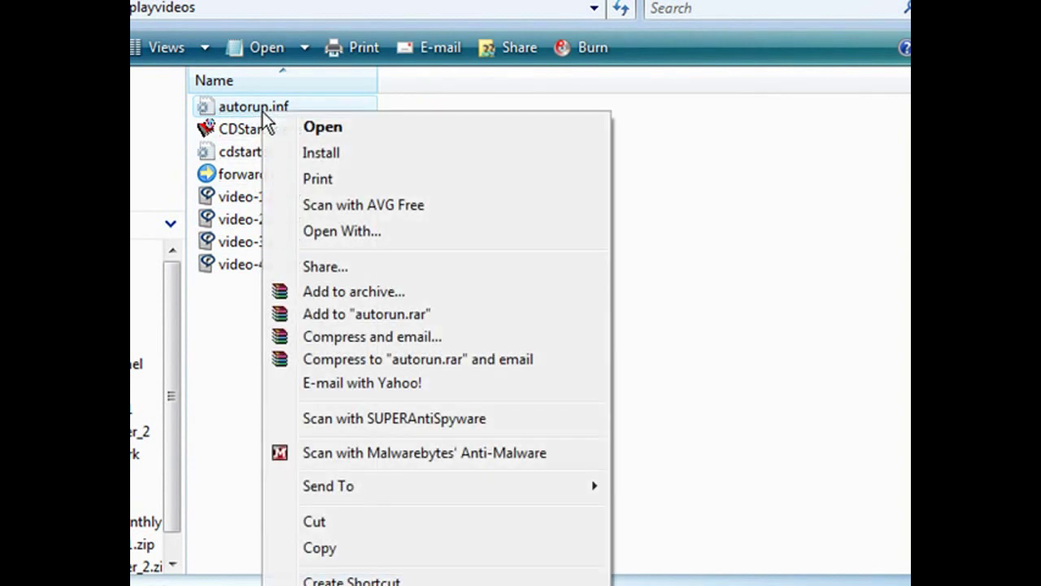
left_click(366, 231)
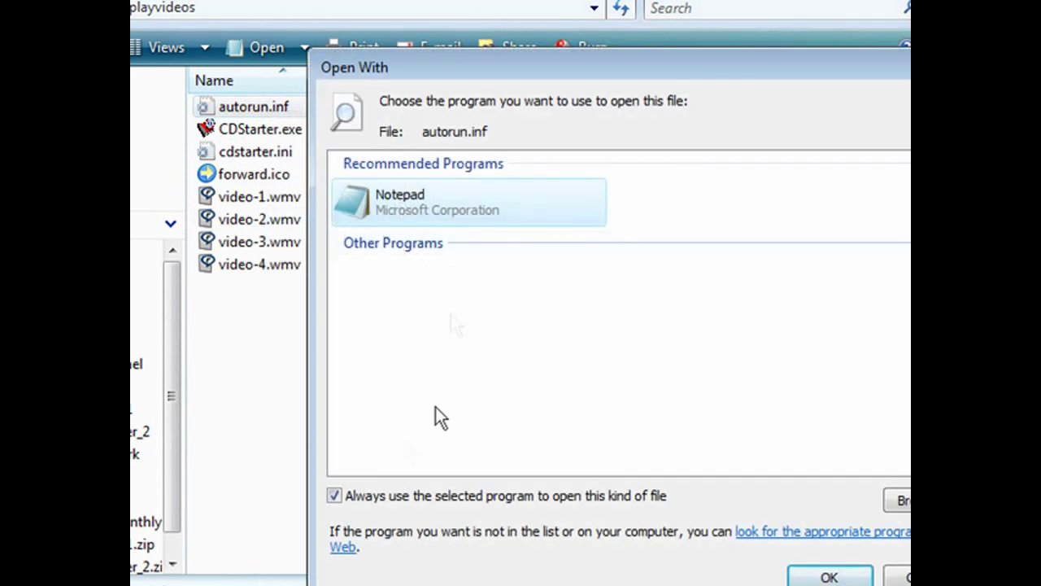
left_click(334, 496)
left_click(829, 577)
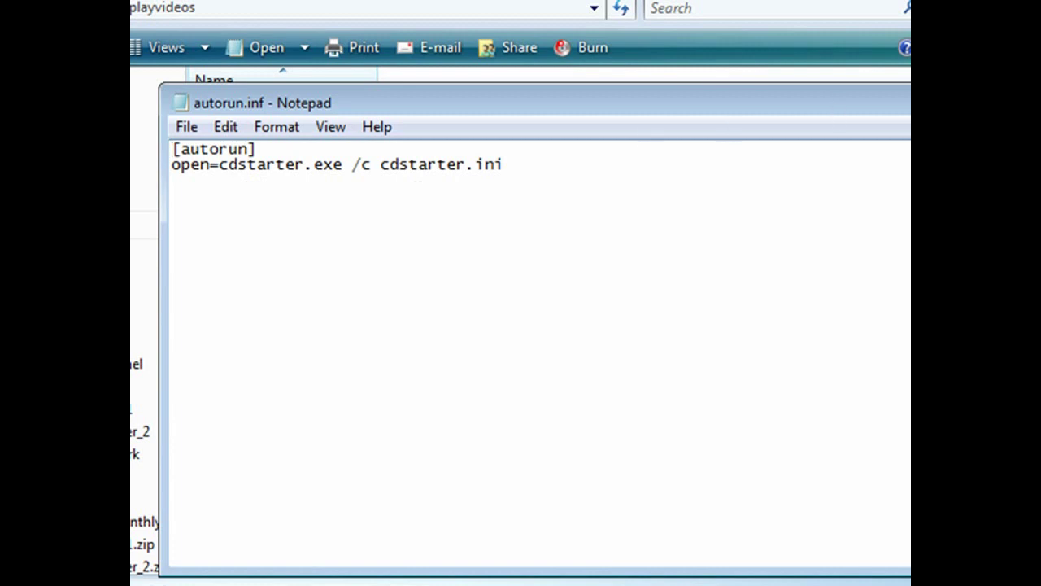
key("alt+F4")
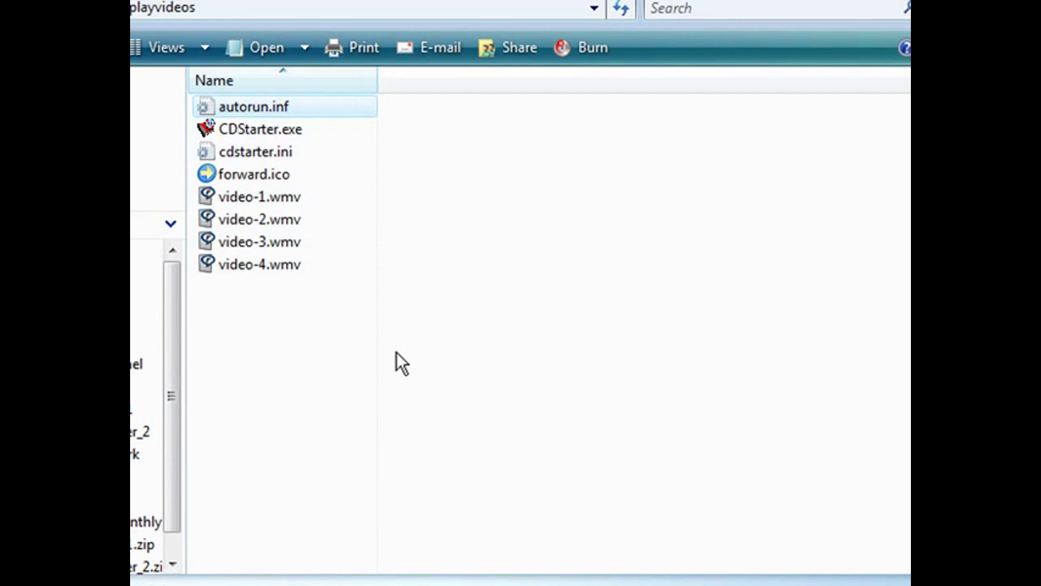
left_click(261, 129)
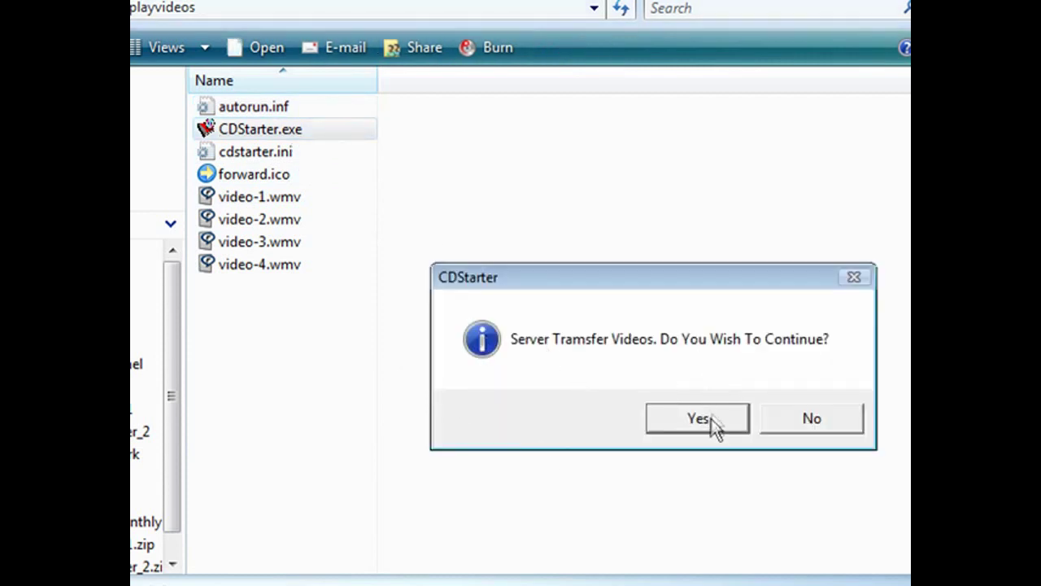
left_click(698, 418)
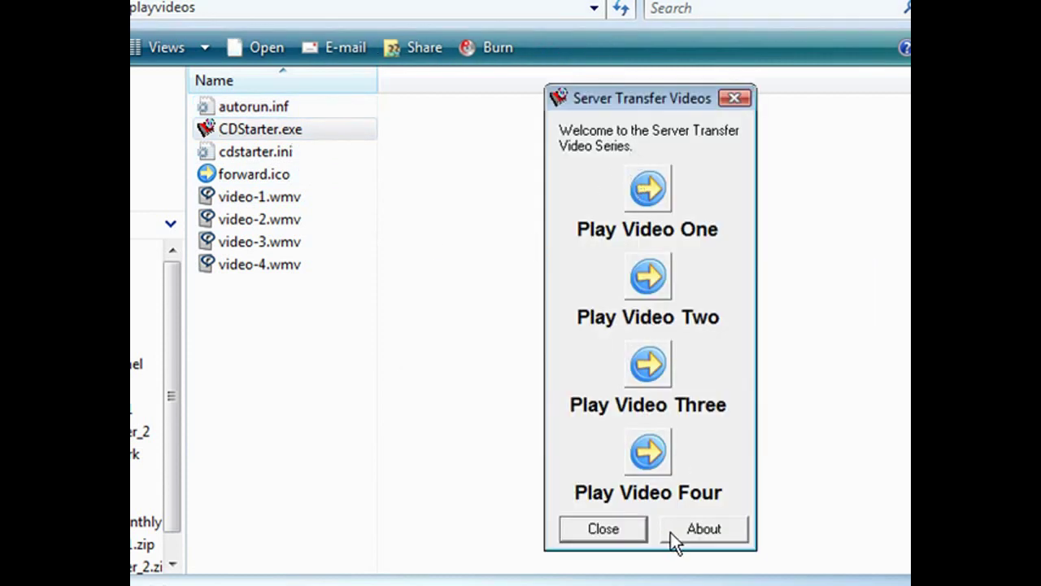
left_click(627, 528)
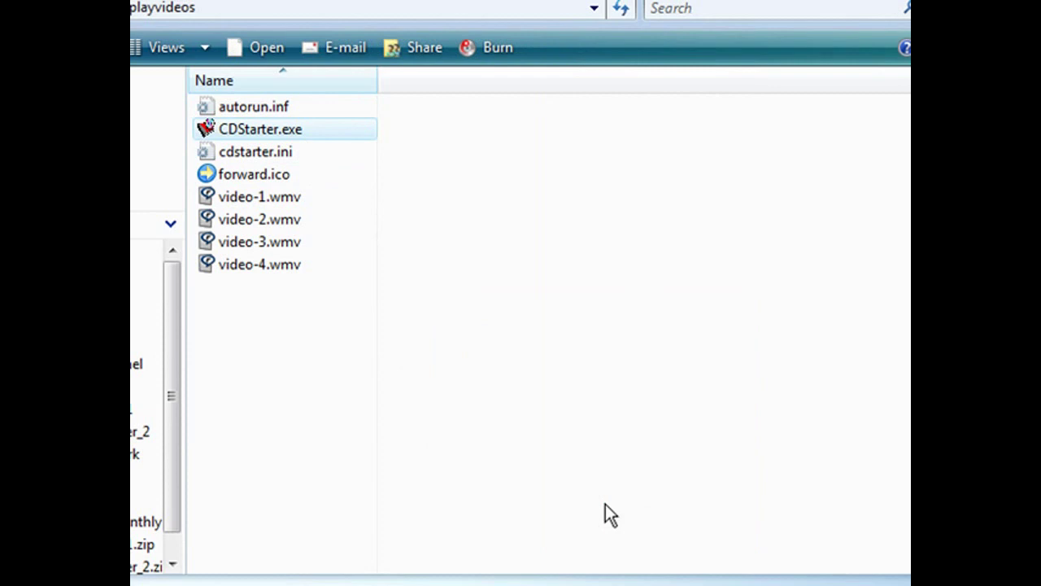